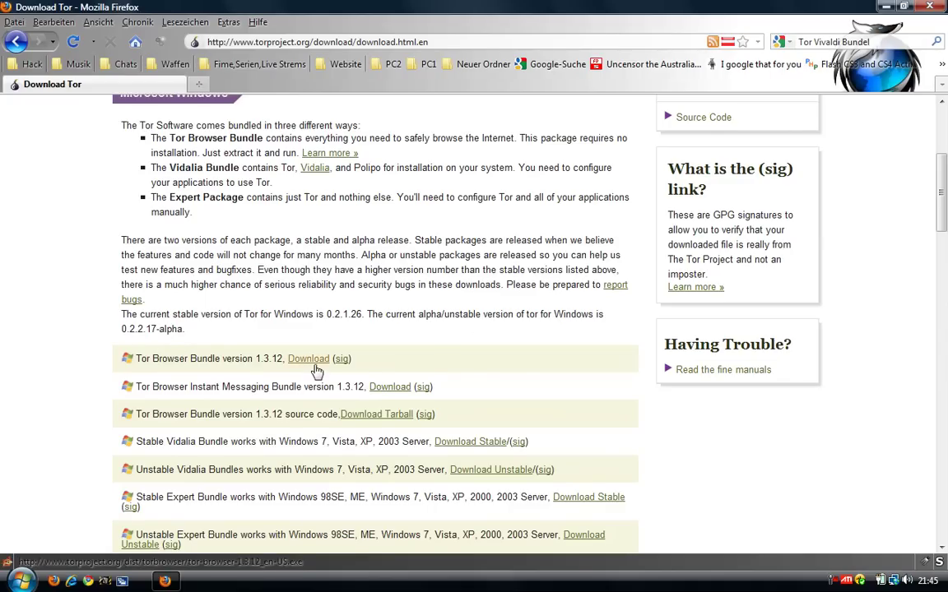
Download the stable Vidalia Bundle installer for Windows from the Tor download page, and close the browser window
{"action": "scroll", "coordinate": [317, 371], "scroll_direction": "down", "scroll_amount": 2}
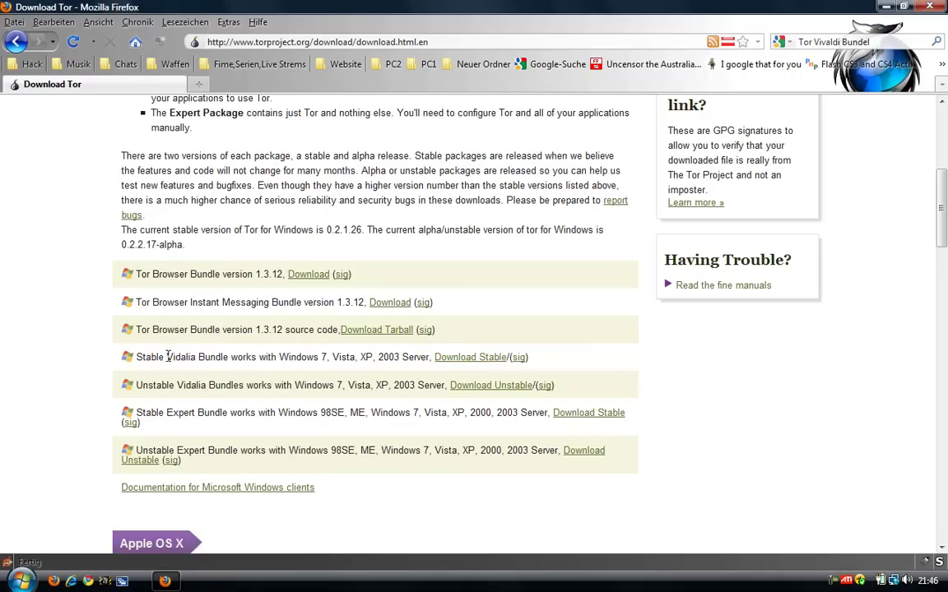
{"action": "left_click_drag", "start_coordinate": [181, 355], "coordinate": [191, 357]}
{"action": "left_click", "coordinate": [542, 363]}
{"action": "left_click", "coordinate": [475, 360]}
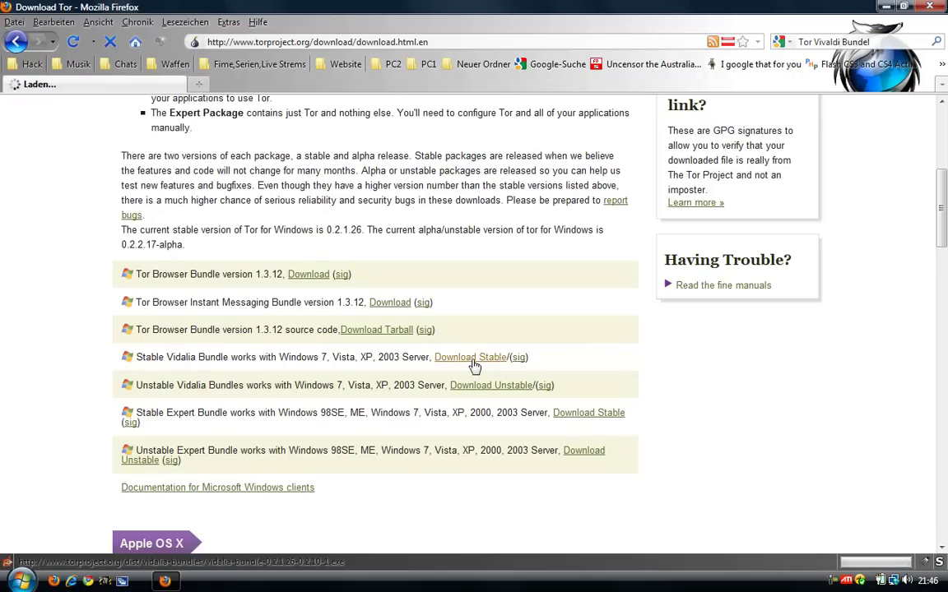
{"action": "left_click", "coordinate": [366, 209]}
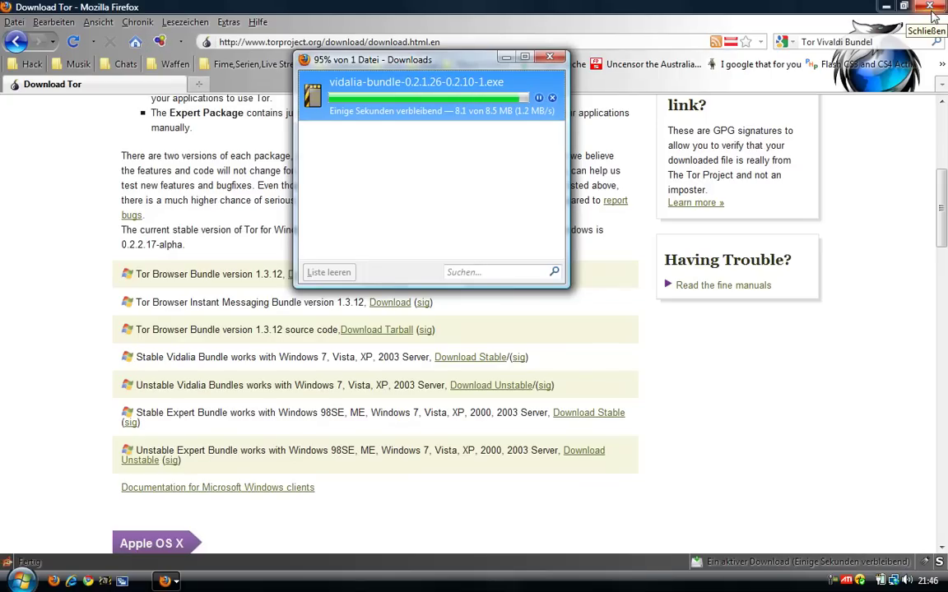
{"action": "left_click", "coordinate": [931, 10]}
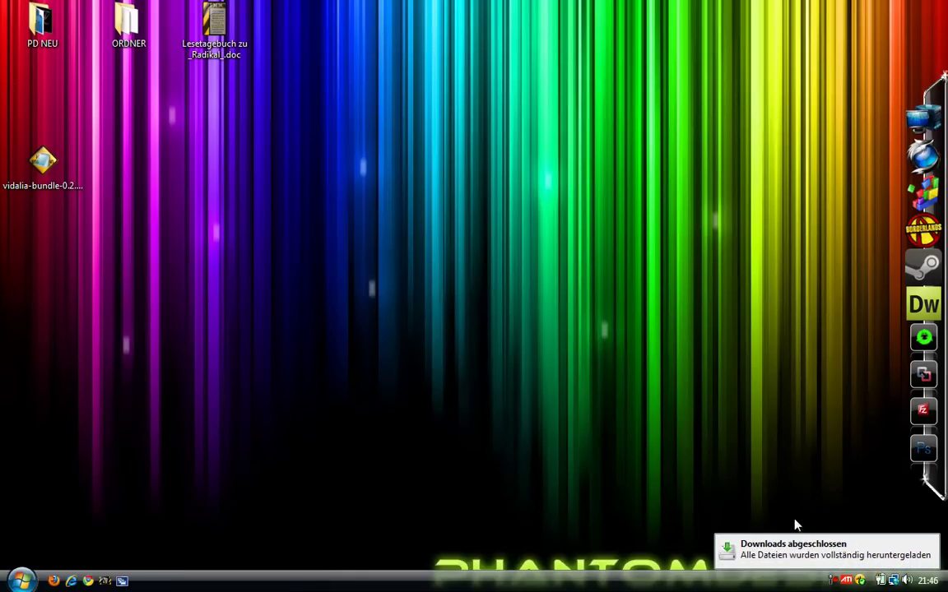
Move the downloaded Vidalia installer below the PD NEU folder on the desktop and start its setup in Deutsch
{"action": "left_click_drag", "start_coordinate": [59, 158], "coordinate": [72, 84]}
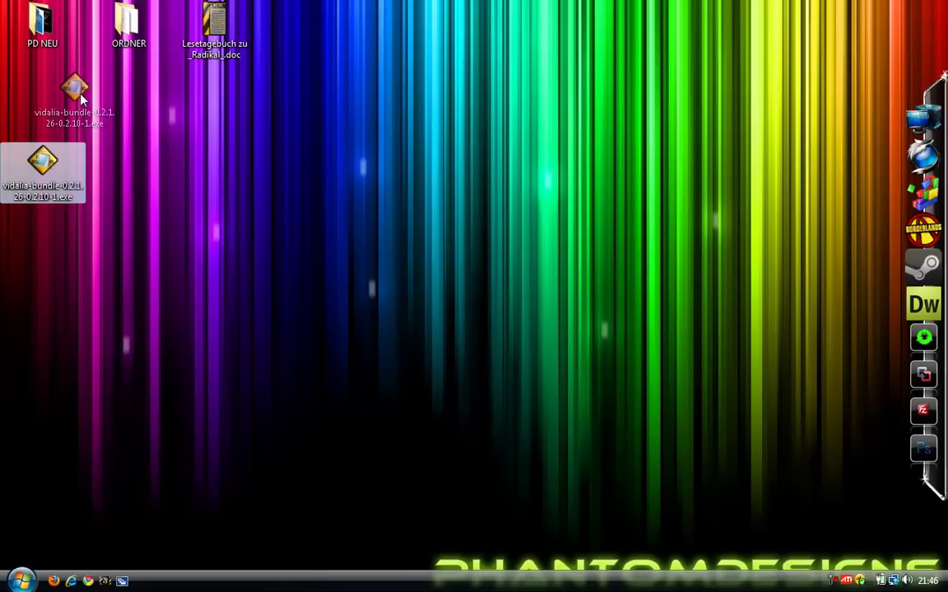
{"action": "left_click", "coordinate": [123, 115]}
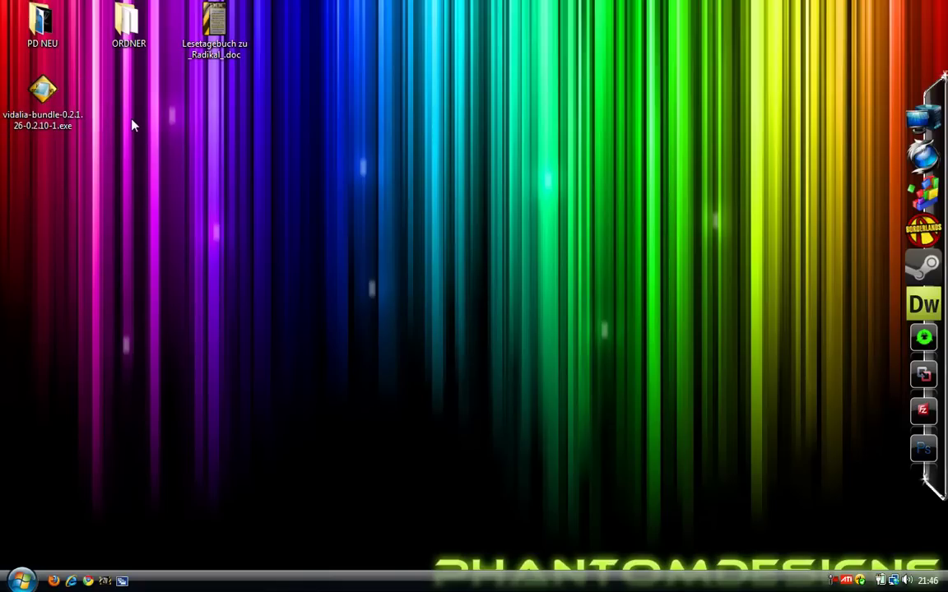
{"action": "double_click", "coordinate": [36, 102]}
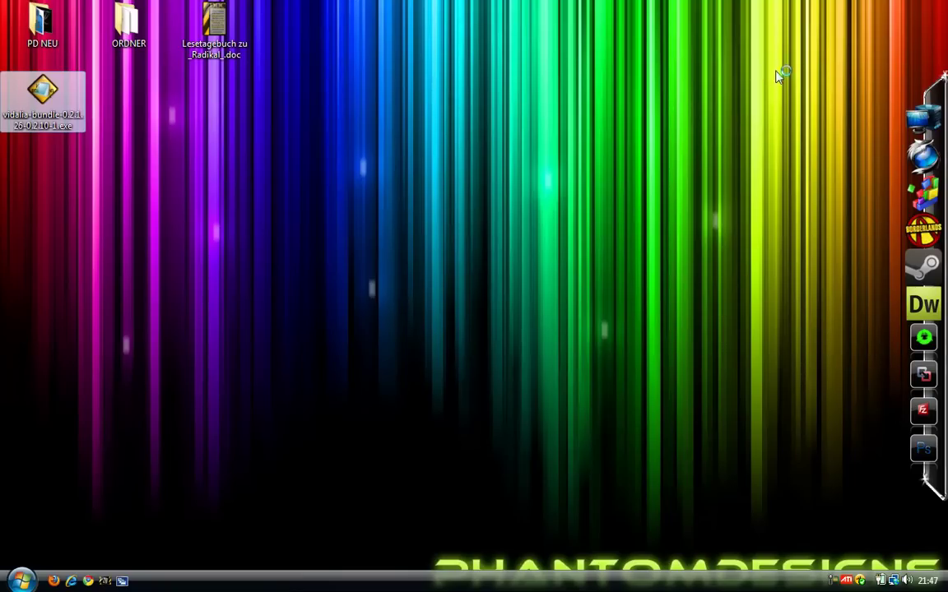
{"action": "left_click_drag", "start_coordinate": [878, 23], "coordinate": [392, 296]}
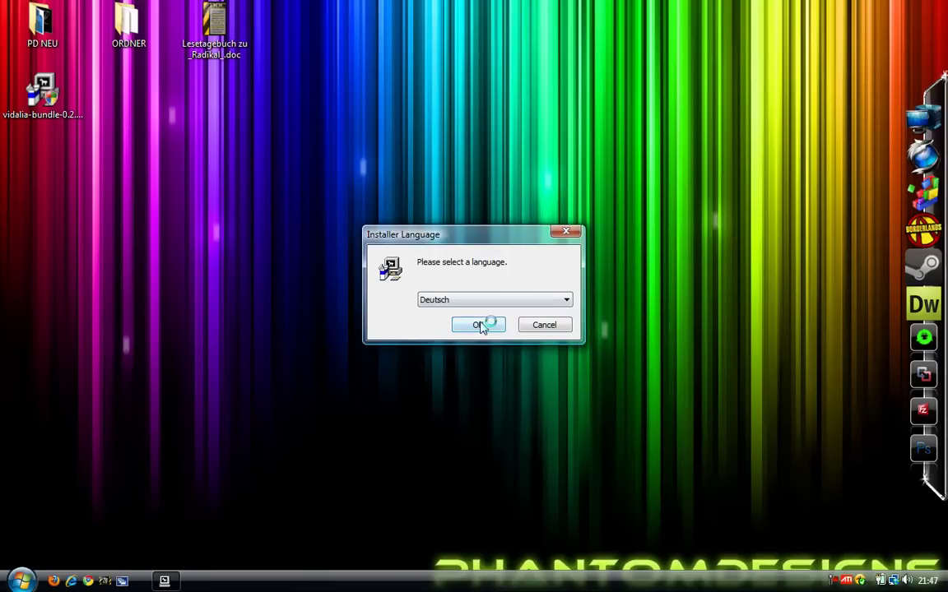
{"action": "left_click", "coordinate": [480, 323]}
{"action": "left_click", "coordinate": [557, 409]}
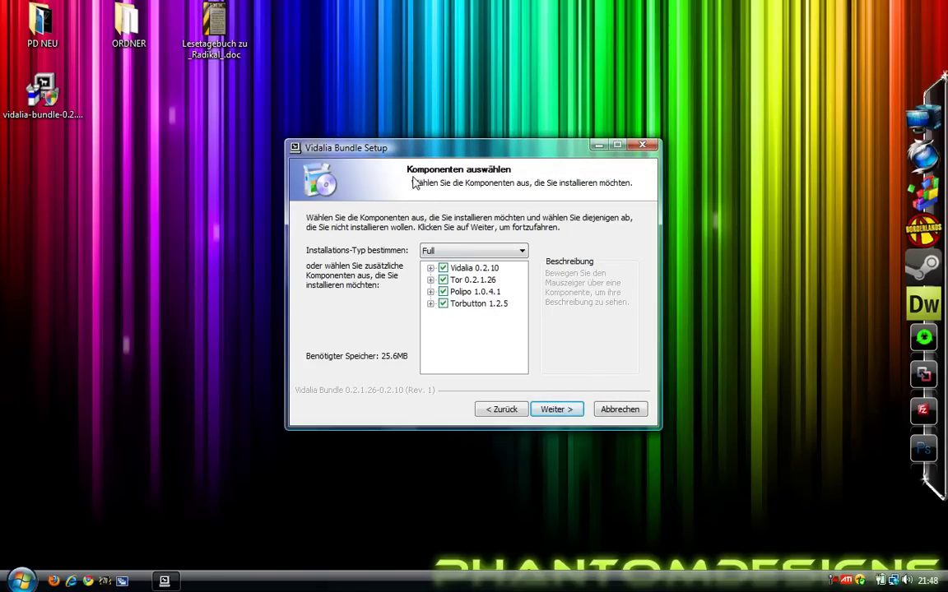
Install the Vidalia Bundle to C:\Program Files\Vidalia Bundle without Polipo 1.0.4.1, declining to overwrite the existing Tor configuration file
{"action": "left_click", "coordinate": [444, 293]}
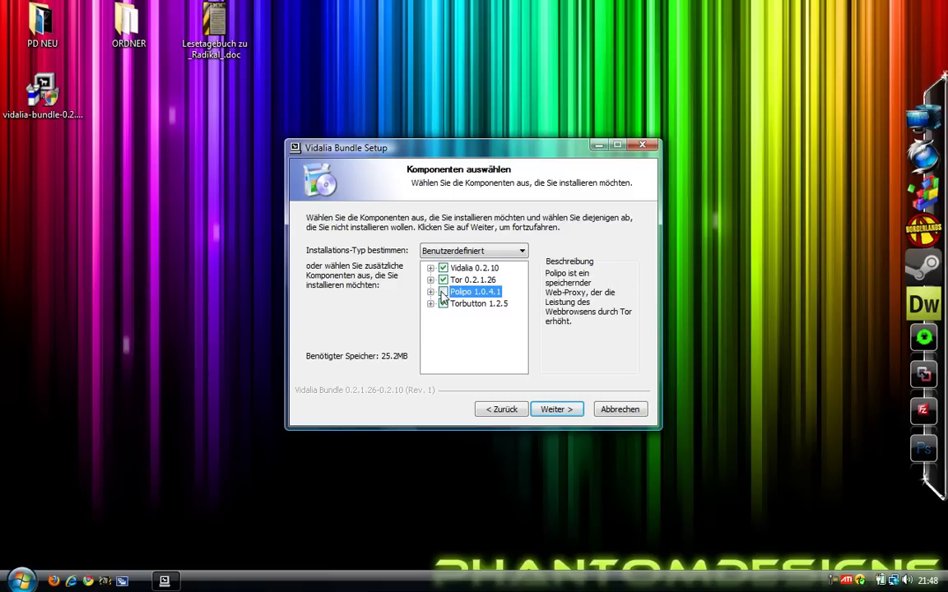
{"action": "left_click", "coordinate": [442, 292]}
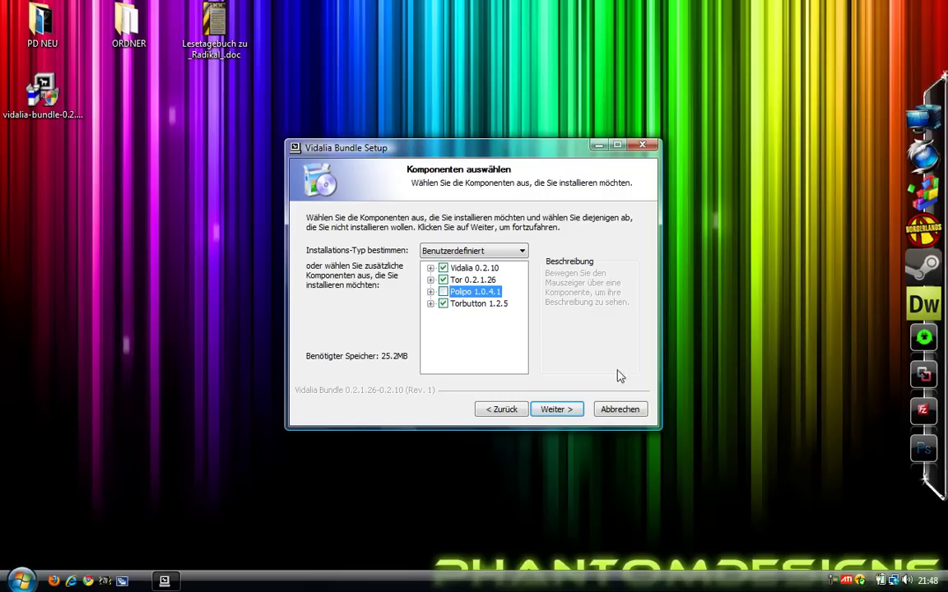
{"action": "left_click", "coordinate": [568, 409]}
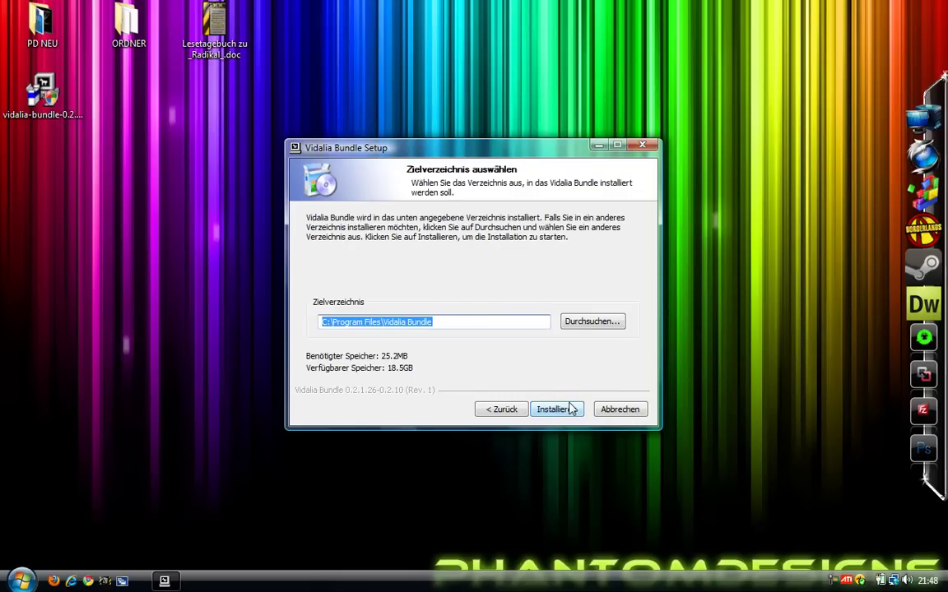
{"action": "left_click", "coordinate": [558, 411]}
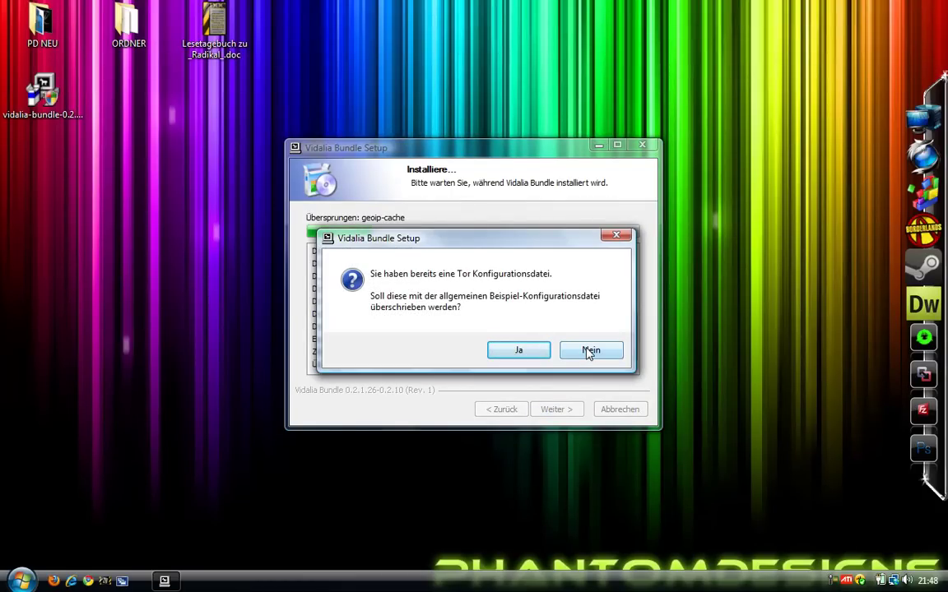
{"action": "left_click", "coordinate": [587, 350]}
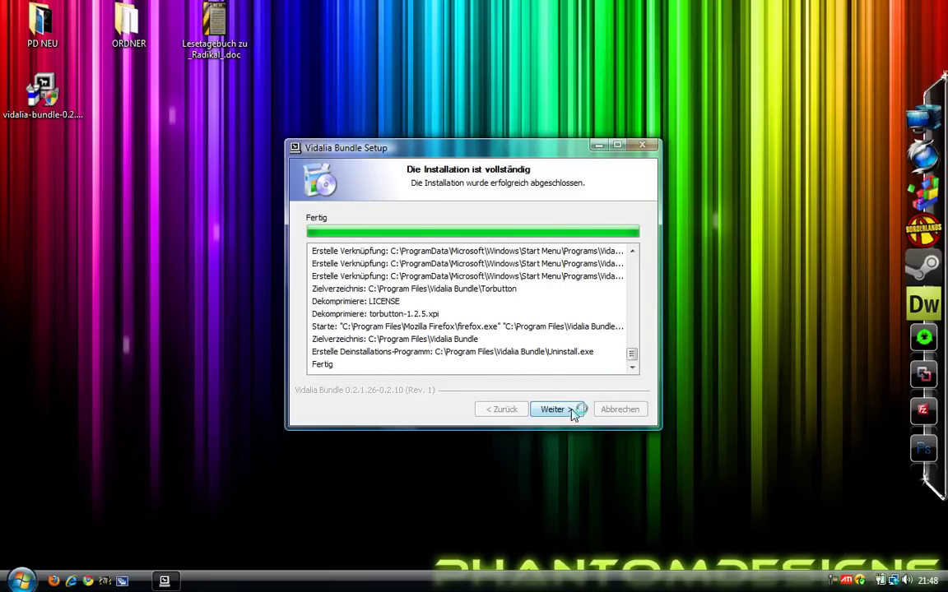
Install the Torbutton 1.2.5 add-on in Firefox with a browser restart, and finish the Vidalia Bundle setup
{"action": "left_click", "coordinate": [550, 409]}
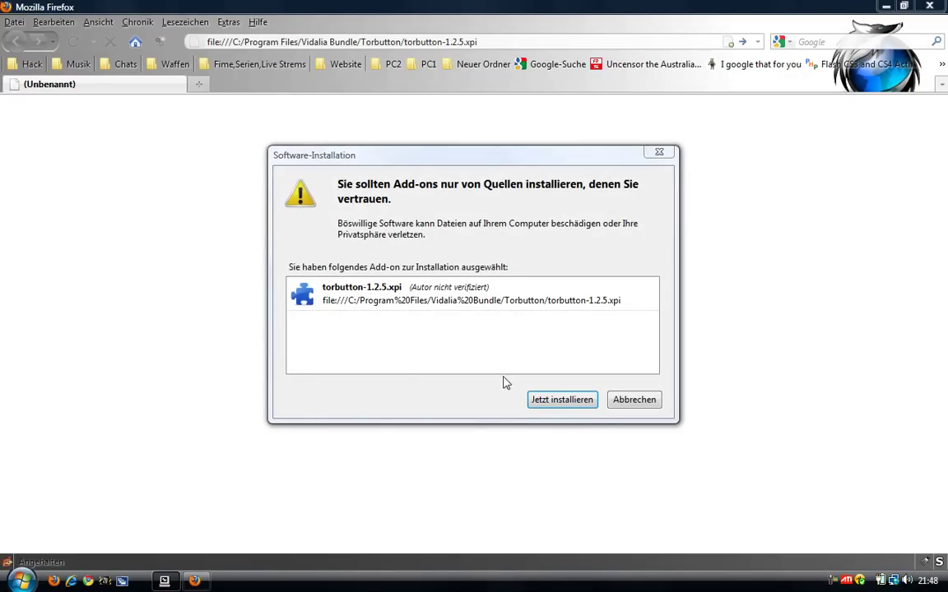
{"action": "left_click", "coordinate": [573, 403]}
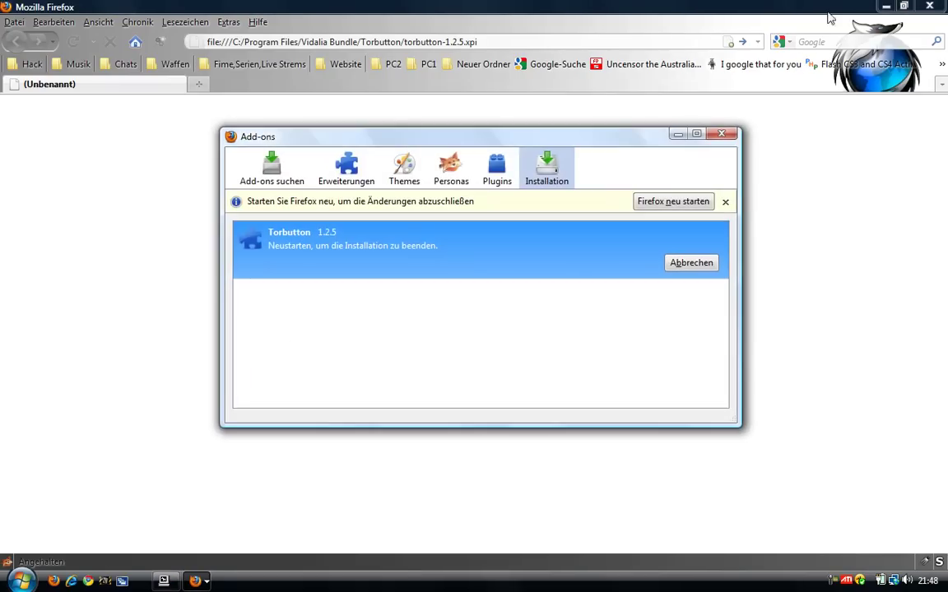
{"action": "left_click", "coordinate": [663, 201]}
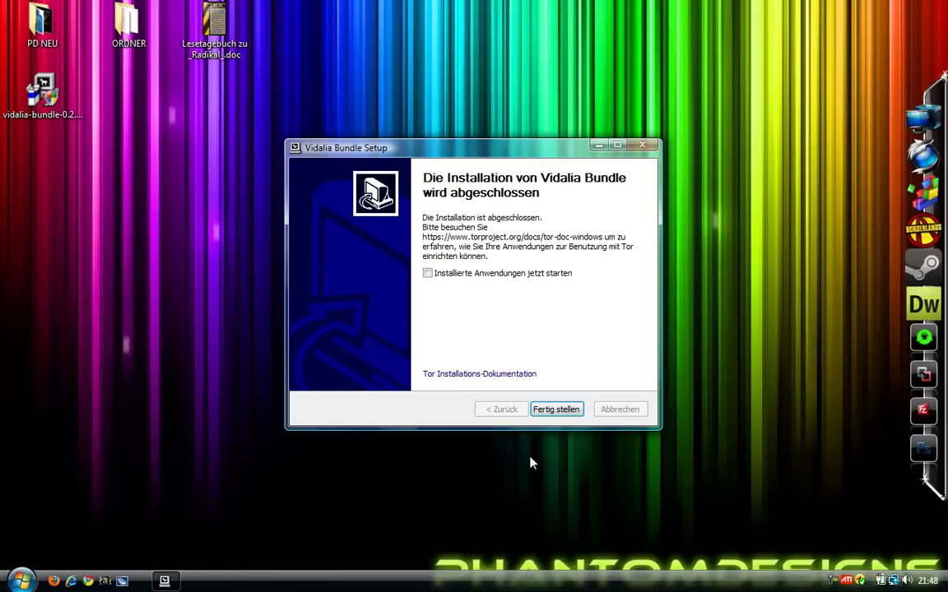
{"action": "left_click", "coordinate": [562, 410]}
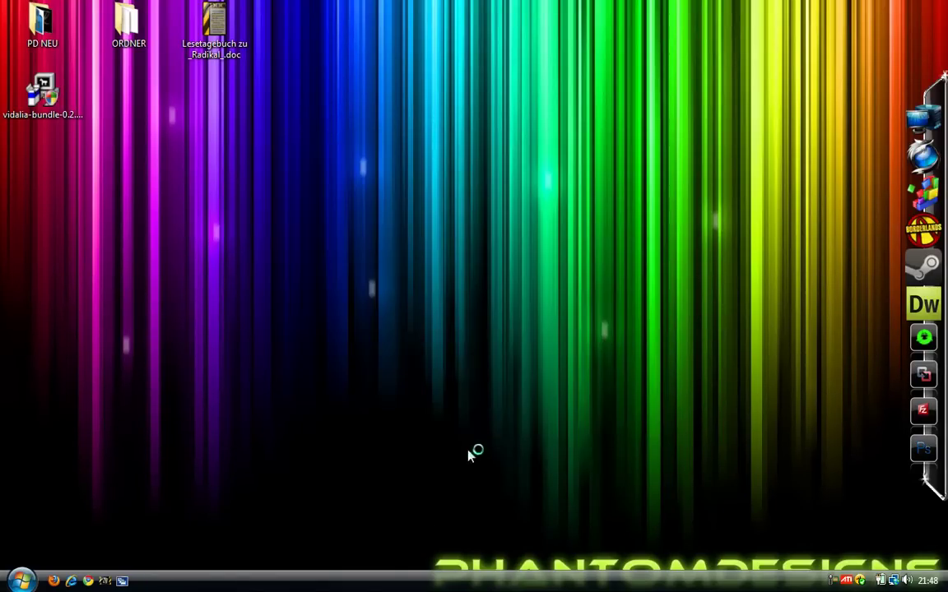
{"action": "left_click", "coordinate": [21, 581]}
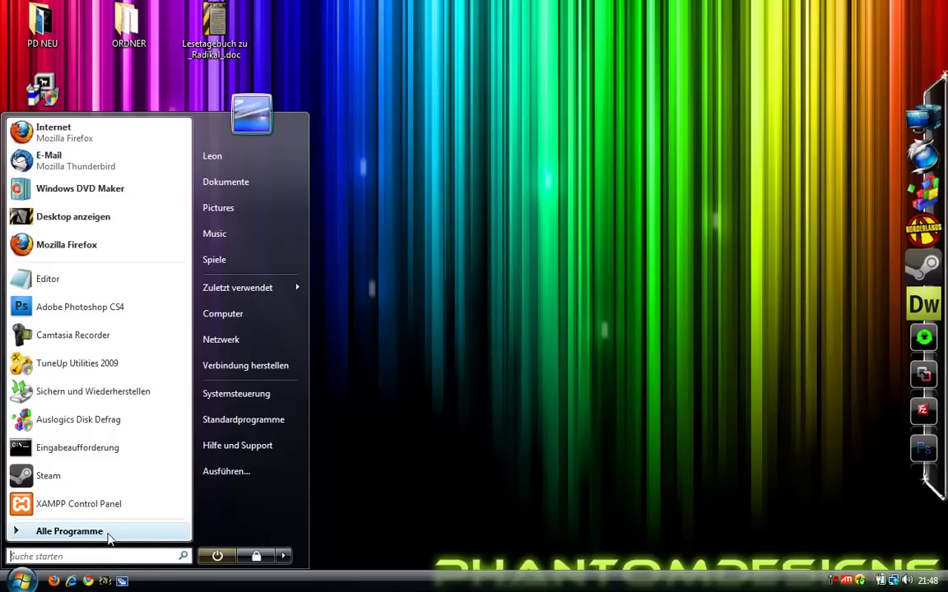
{"action": "type", "text": "T"}
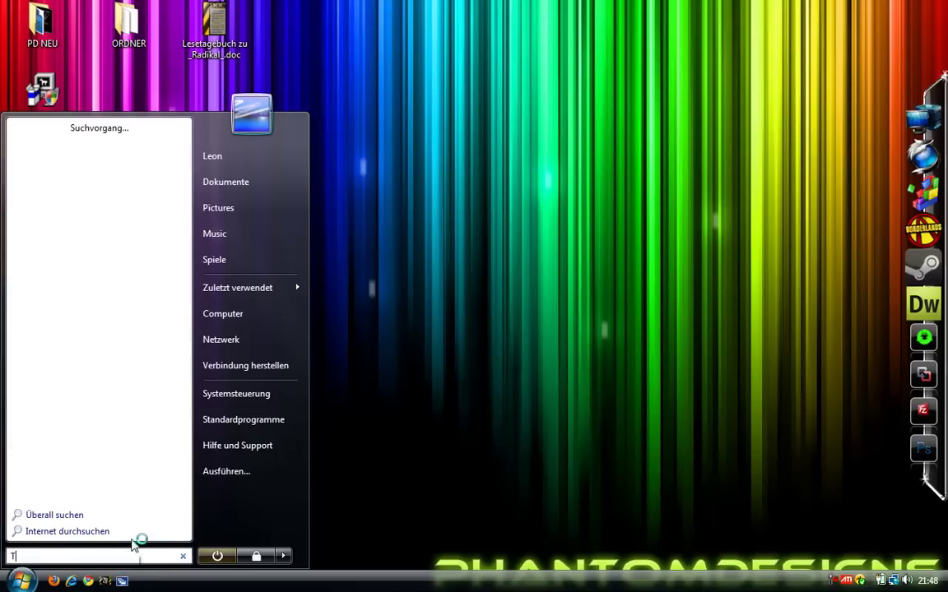
{"action": "type", "text": "or"}
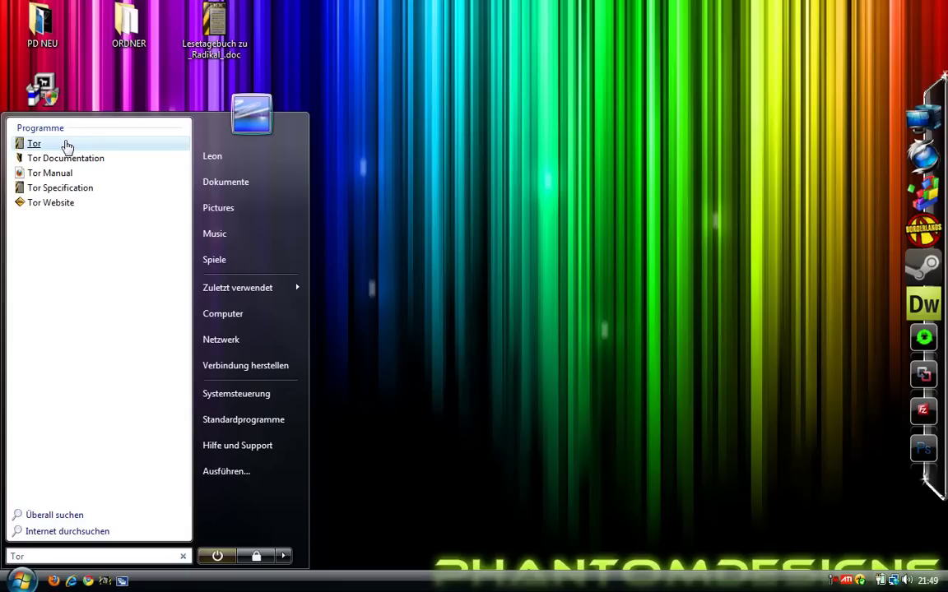
{"action": "left_click", "coordinate": [68, 146]}
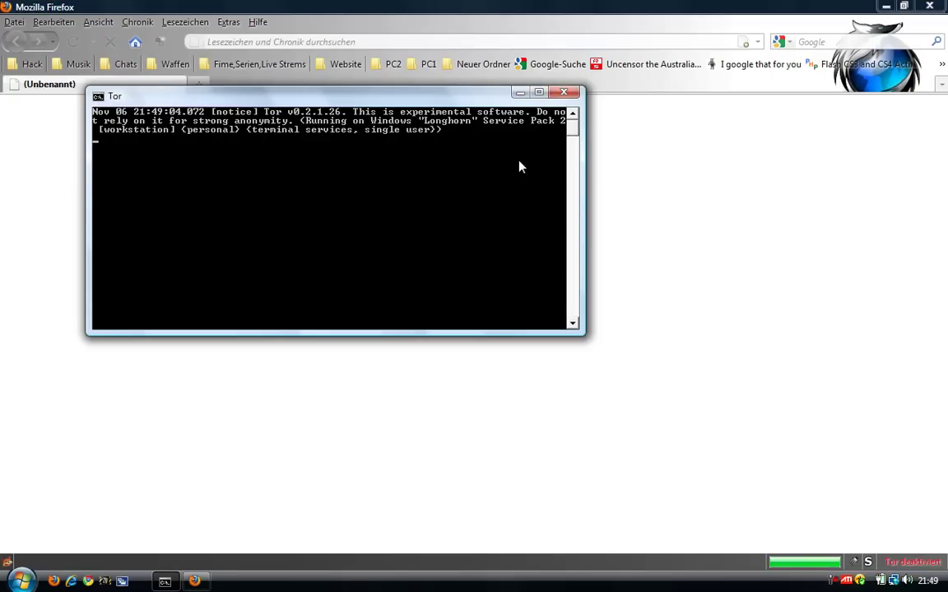
{"action": "left_click", "coordinate": [563, 93]}
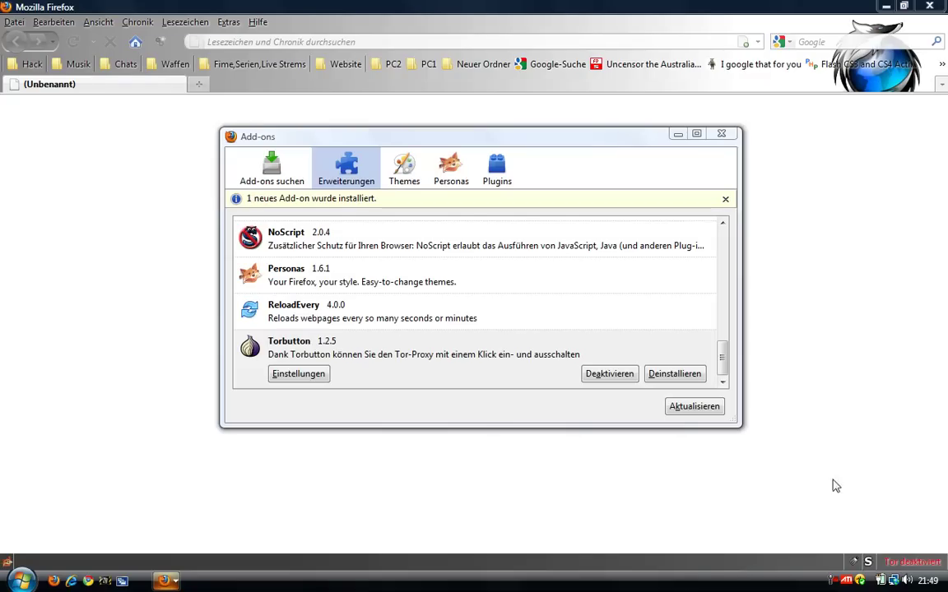
Minimise the Add-ons window listing the installed extensions so that only the browser window stays open
{"action": "left_click", "coordinate": [722, 135]}
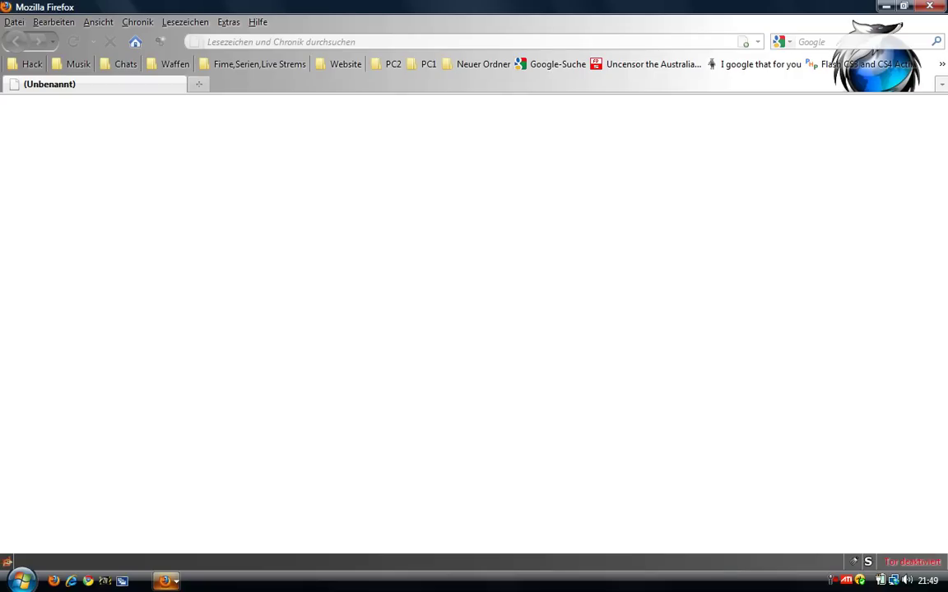
{"action": "left_click", "coordinate": [165, 580]}
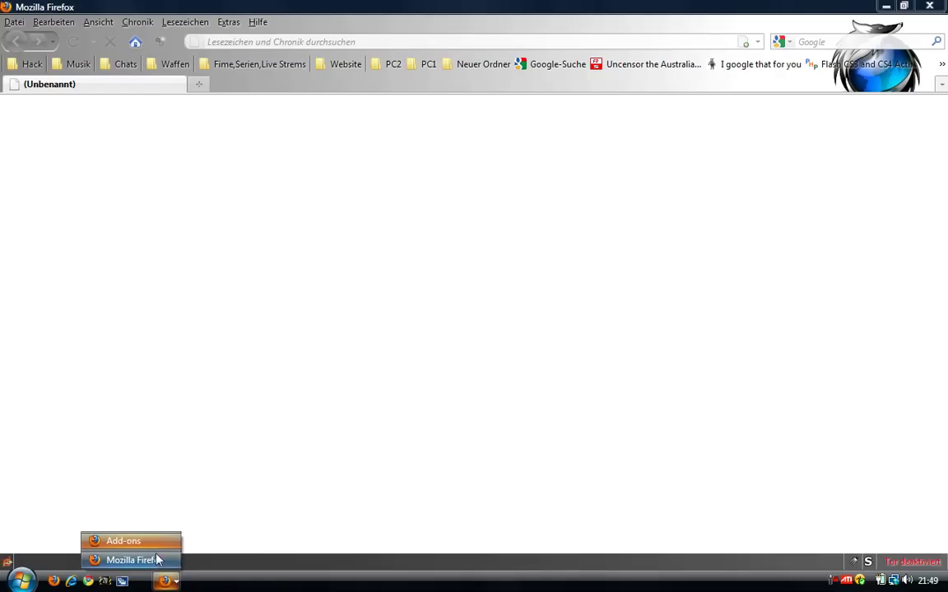
{"action": "left_click", "coordinate": [131, 541]}
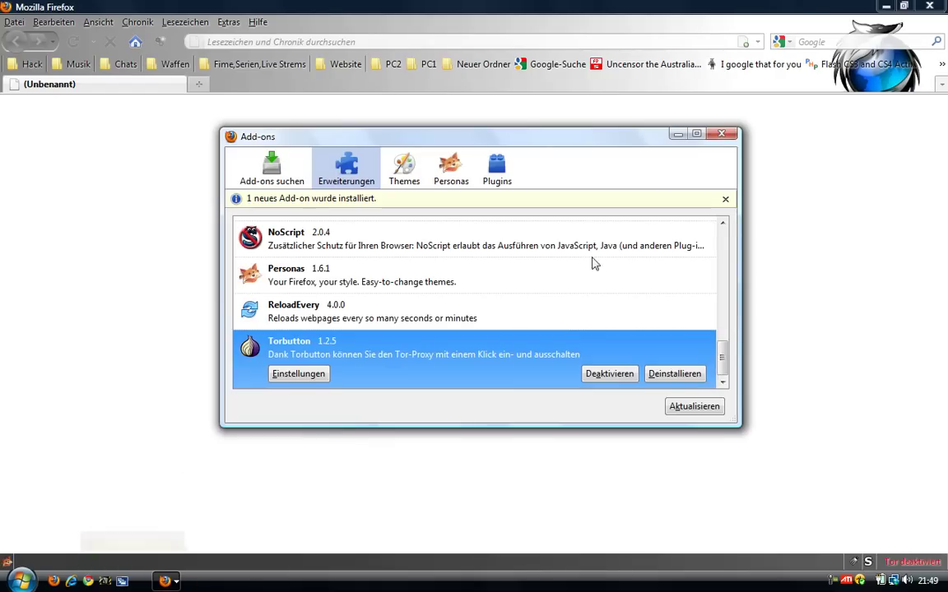
{"action": "left_click", "coordinate": [677, 134]}
Start Vidalia from the Vidalia Bundle program folder and open its control panel
{"action": "left_click", "coordinate": [16, 581]}
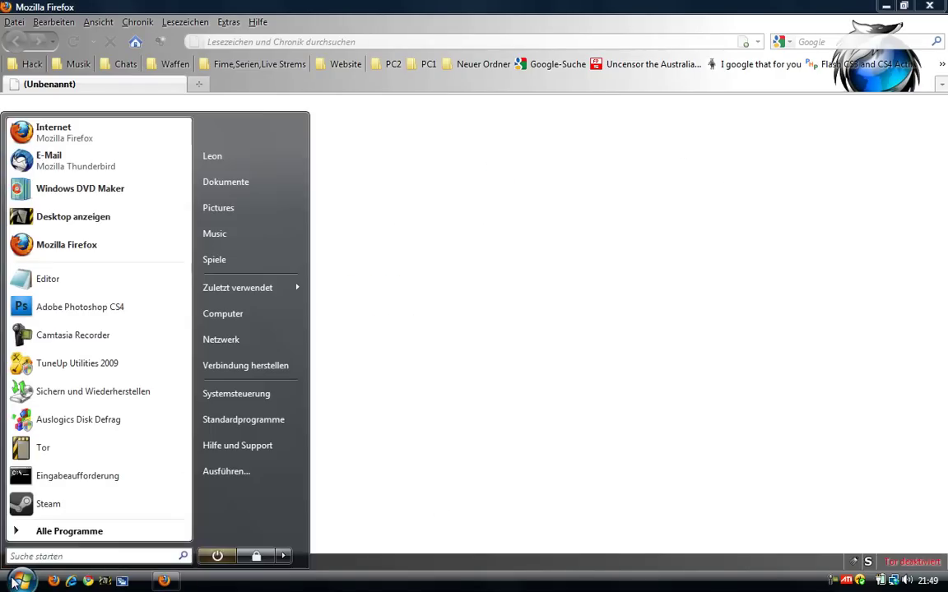
{"action": "left_click", "coordinate": [71, 531]}
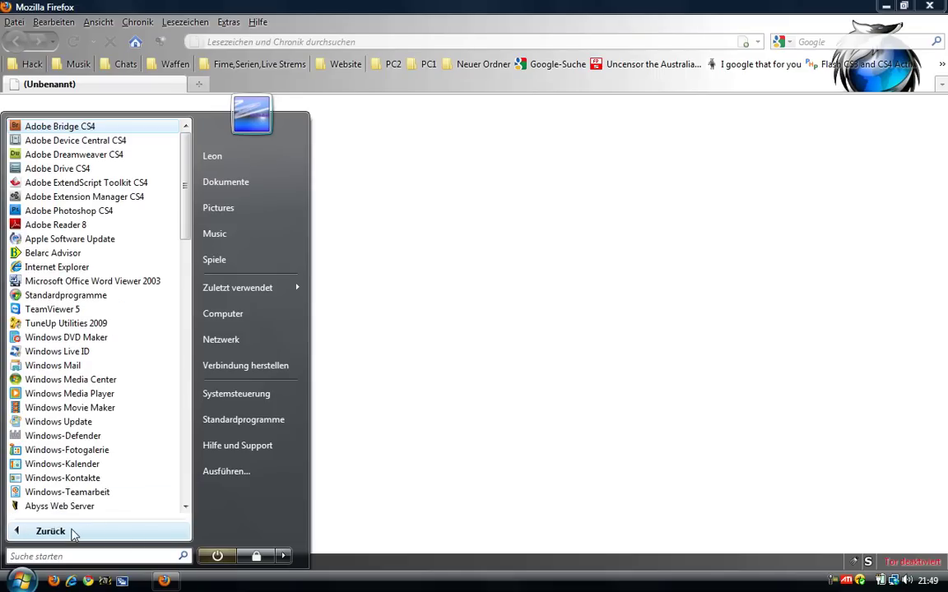
{"action": "scroll", "coordinate": [81, 416], "scroll_direction": "down", "scroll_amount": 20}
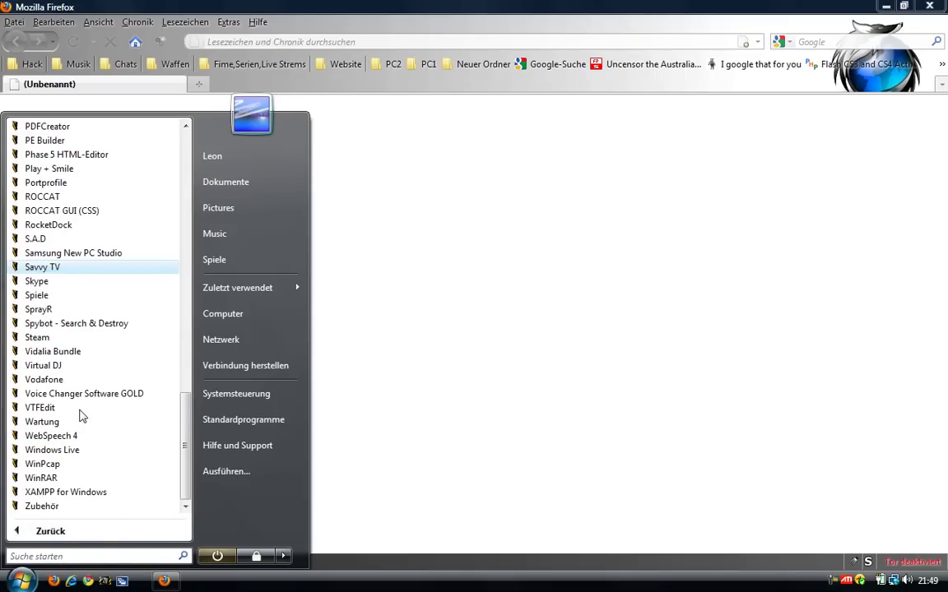
{"action": "left_click", "coordinate": [59, 353]}
{"action": "left_click", "coordinate": [54, 380]}
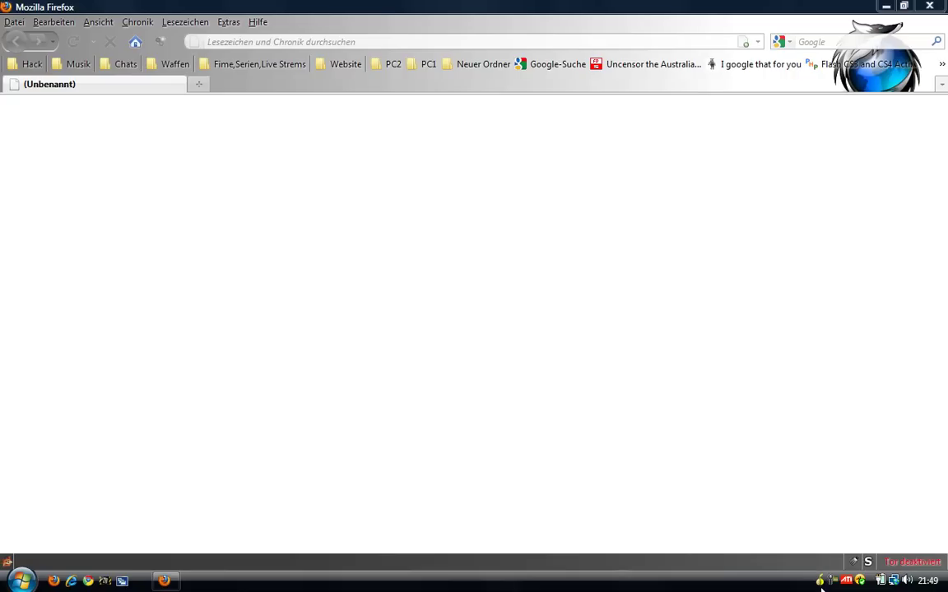
{"action": "double_click", "coordinate": [820, 581]}
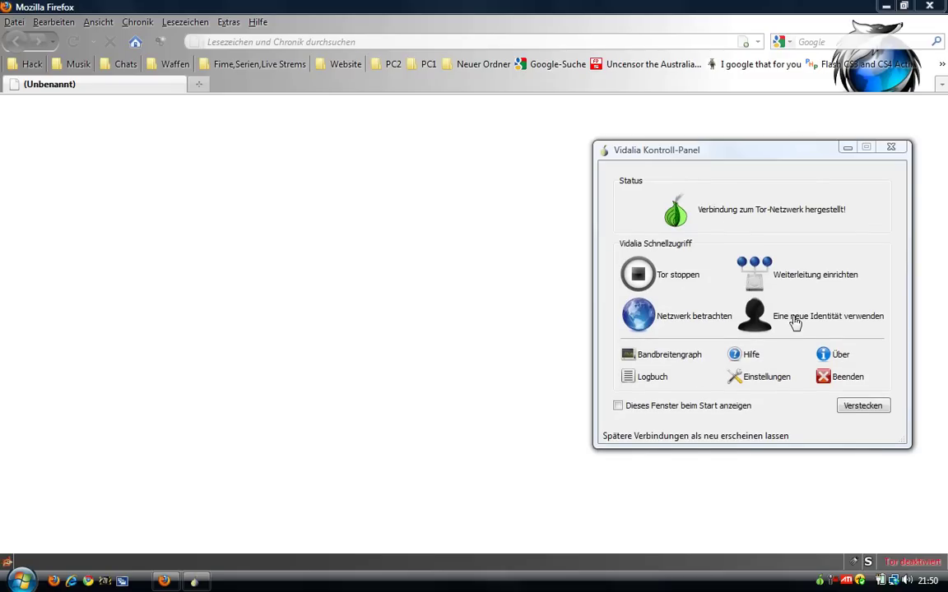
Switch to Firefox, search Google for "wie ist meine ip" and open the wieistmeineip.de result
{"action": "left_click", "coordinate": [227, 6]}
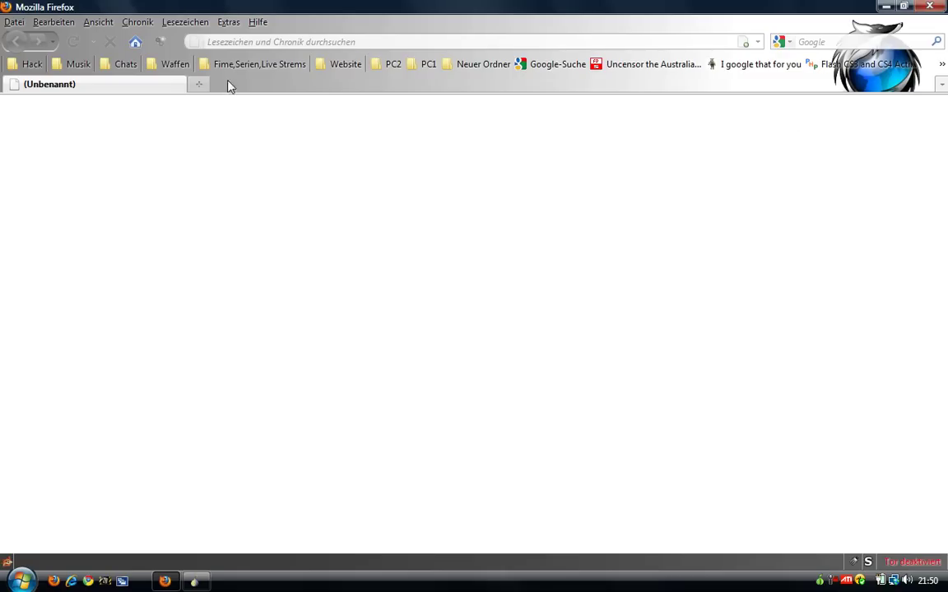
{"action": "left_click", "coordinate": [202, 83]}
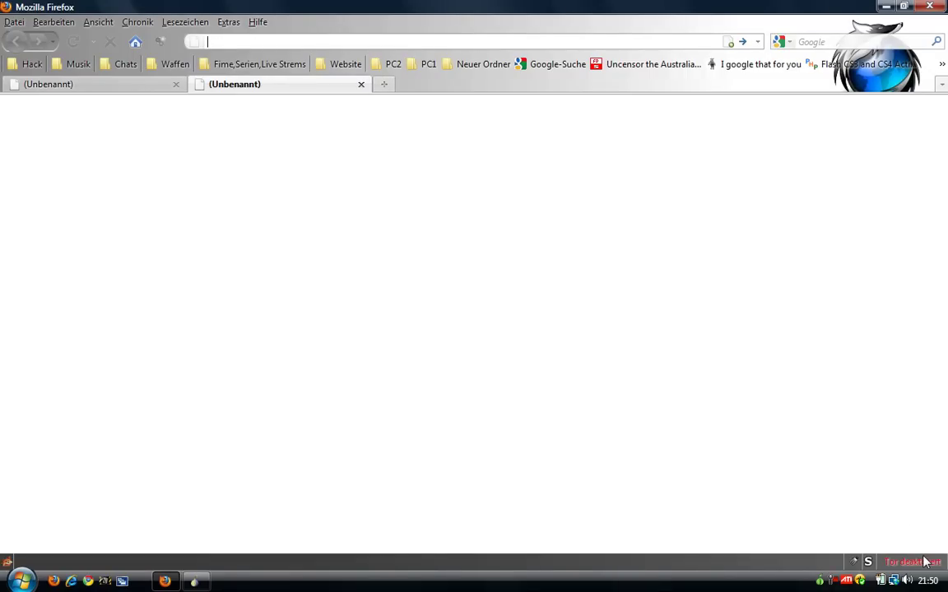
{"action": "left_click", "coordinate": [360, 85]}
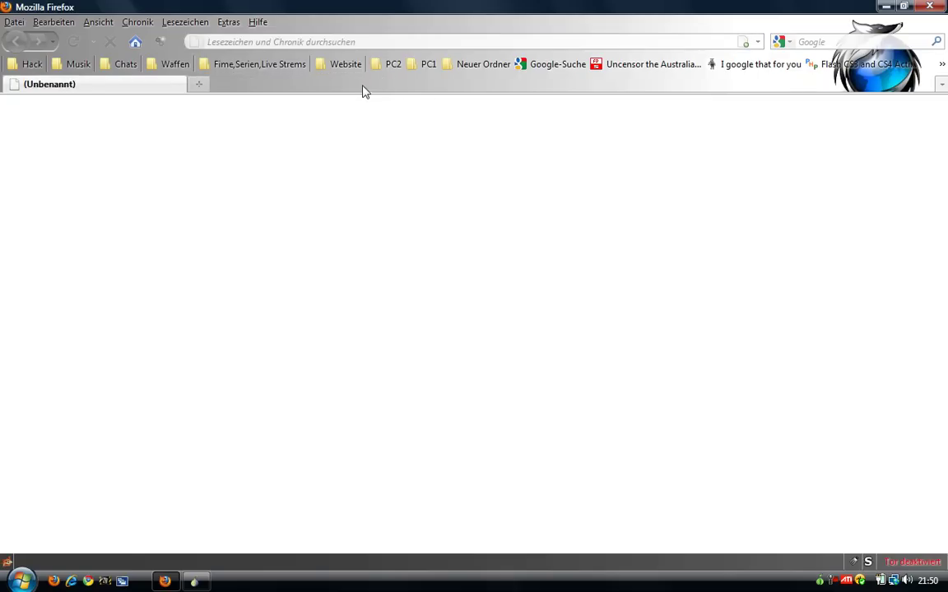
{"action": "left_click", "coordinate": [839, 41]}
{"action": "type", "text": "wie o"}
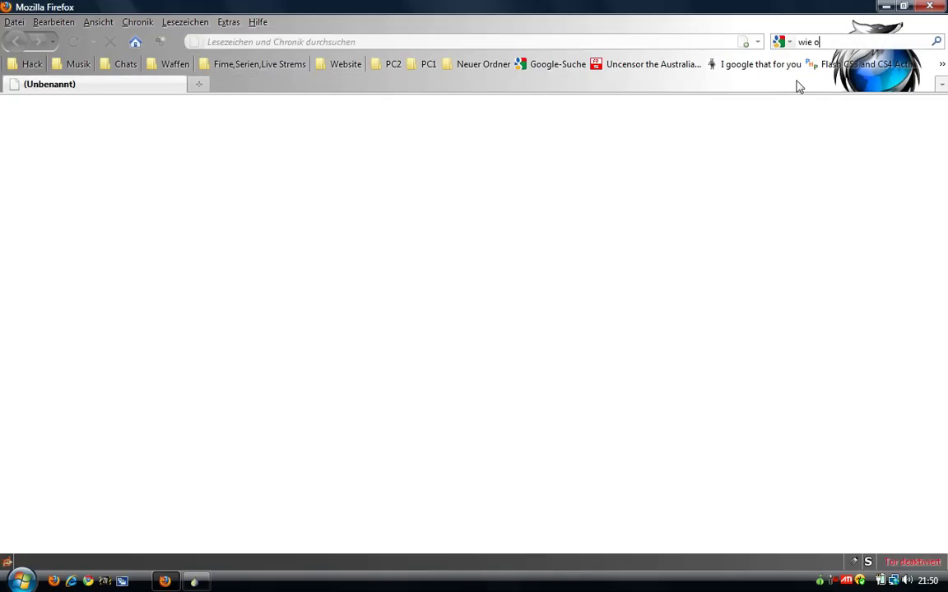
{"action": "key", "text": "BackSpace"}
{"action": "type", "text": "ist meine ip"}
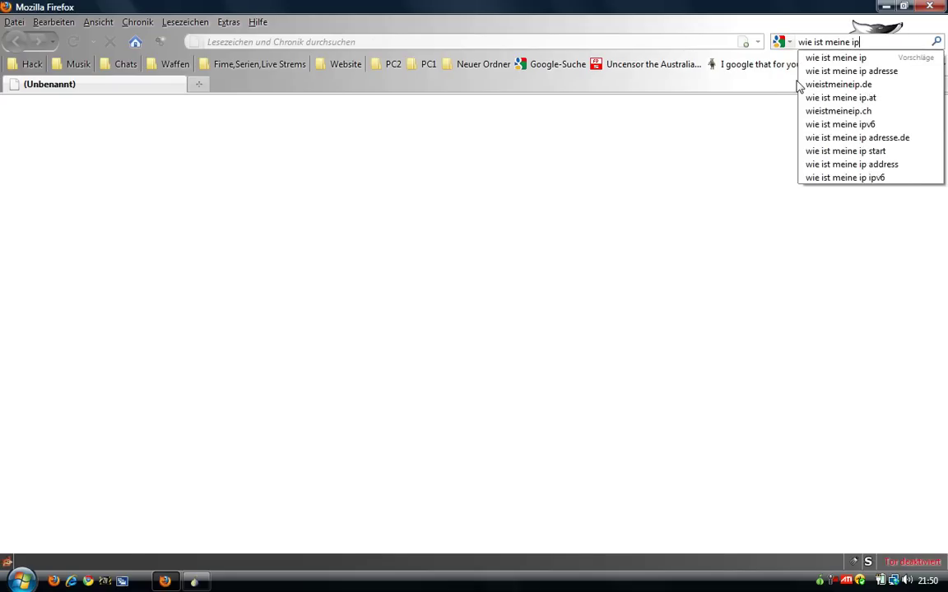
{"action": "key", "text": "Return"}
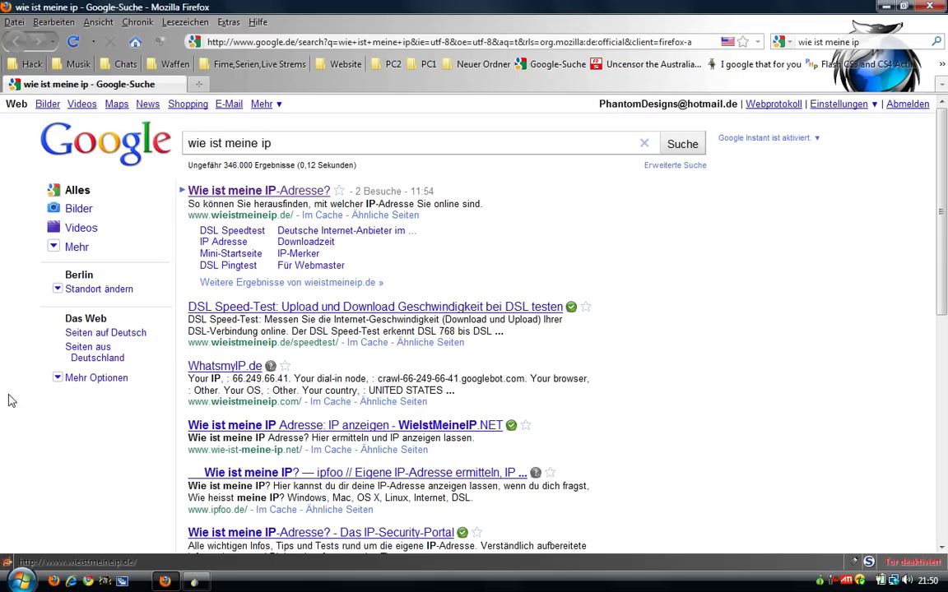
{"action": "left_click", "coordinate": [200, 190]}
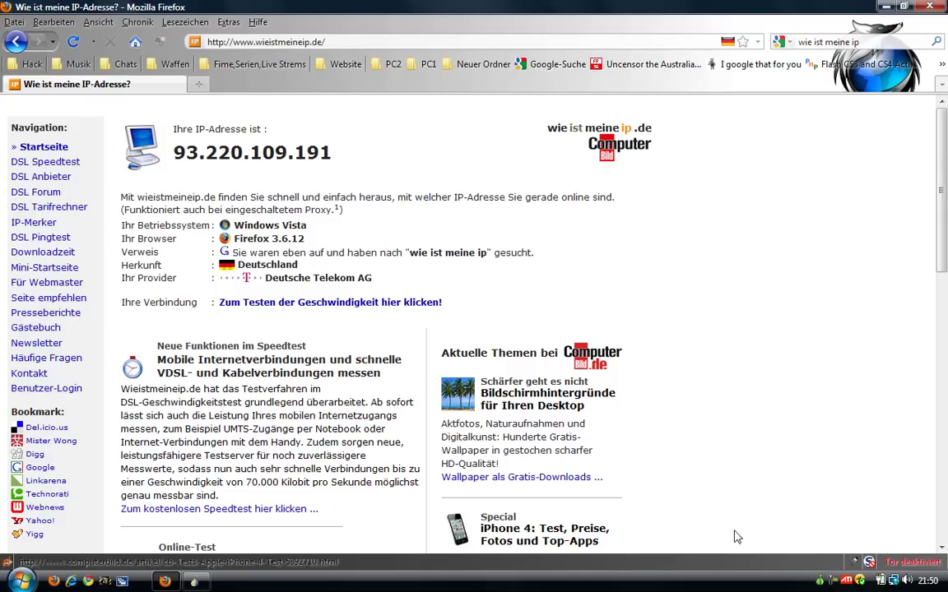
Activate Tor in Firefox through Torbutton and request a new identity in the Vidalia control panel
{"action": "left_click", "coordinate": [909, 563]}
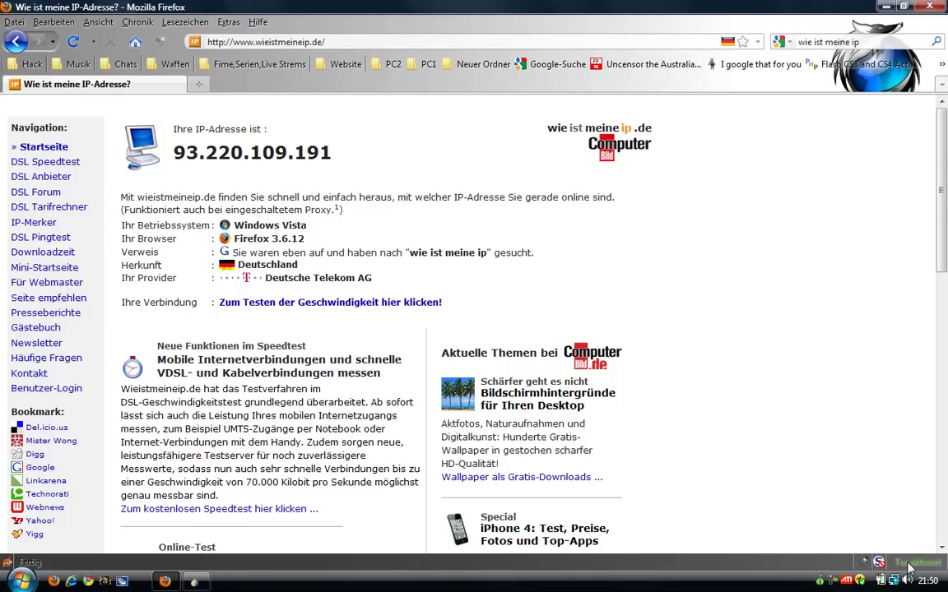
{"action": "left_click", "coordinate": [194, 583]}
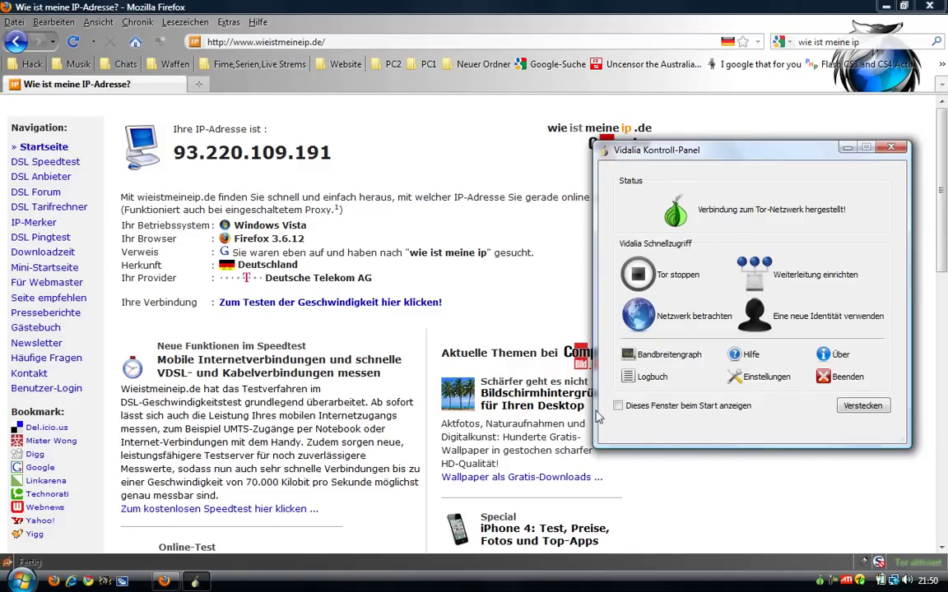
{"action": "left_click", "coordinate": [854, 321]}
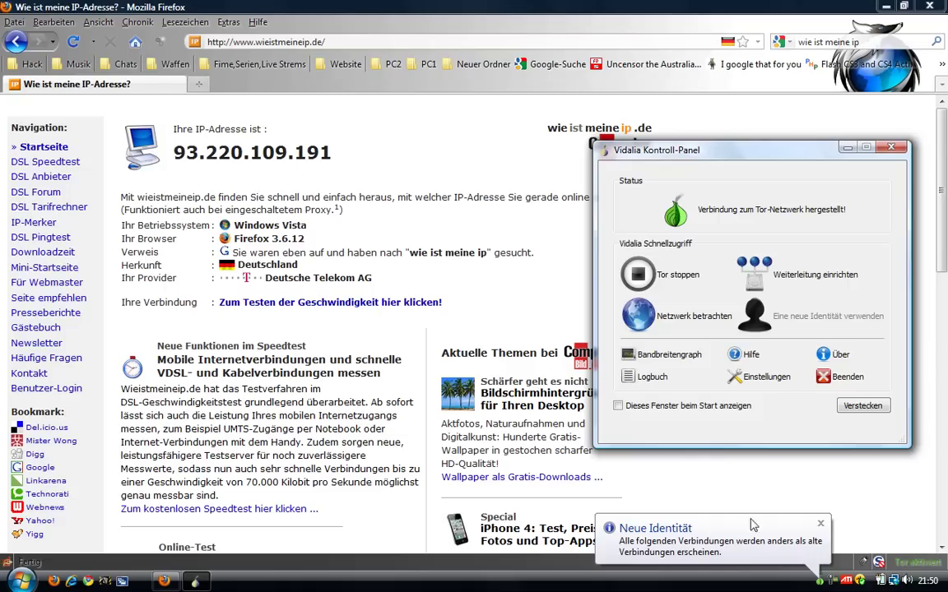
Reload wieistmeineip.de in Firefox from its address with Tor active, and highlight the IP address shown on the page
{"action": "left_click", "coordinate": [425, 142]}
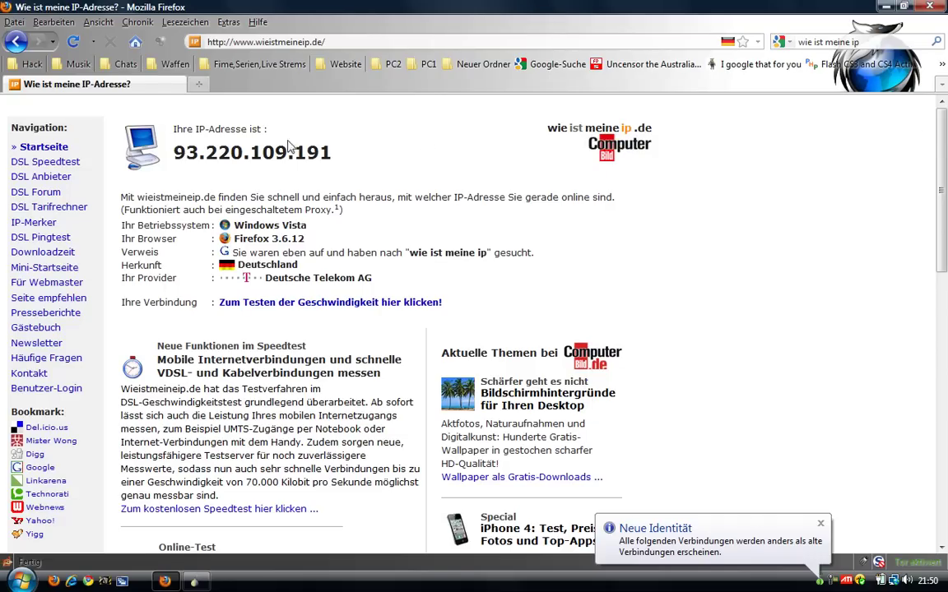
{"action": "left_click", "coordinate": [72, 44]}
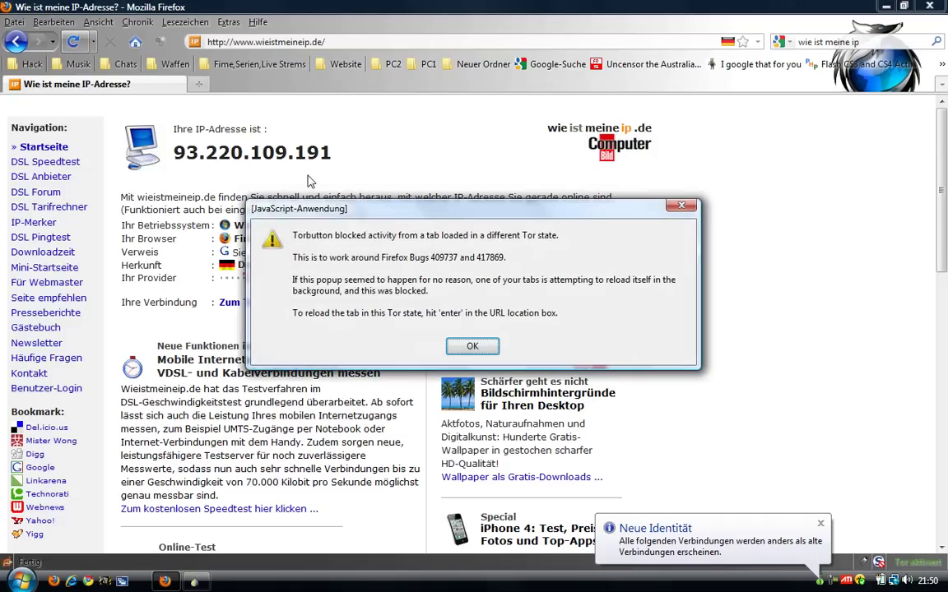
{"action": "left_click", "coordinate": [465, 347]}
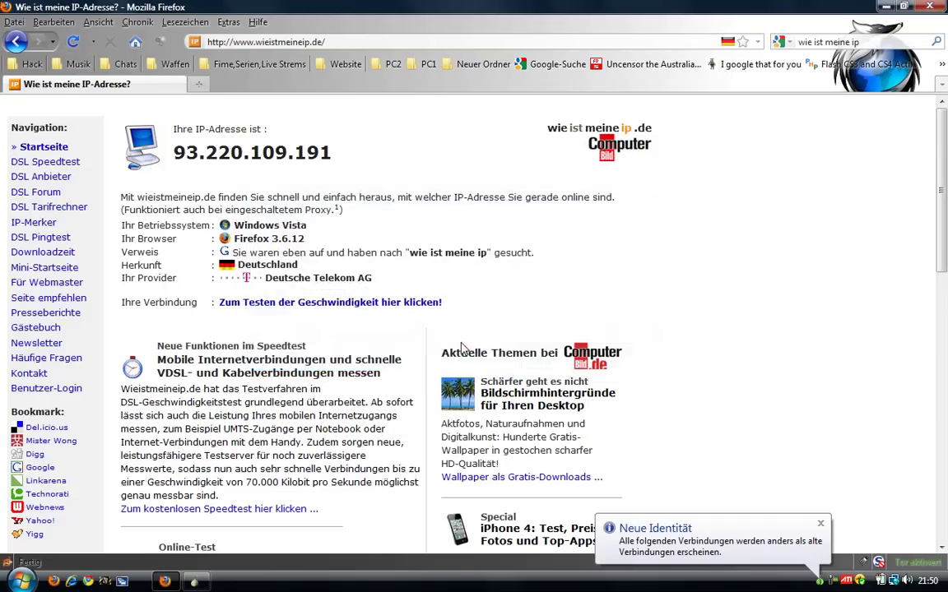
{"action": "left_click", "coordinate": [79, 42]}
{"action": "left_click", "coordinate": [387, 43]}
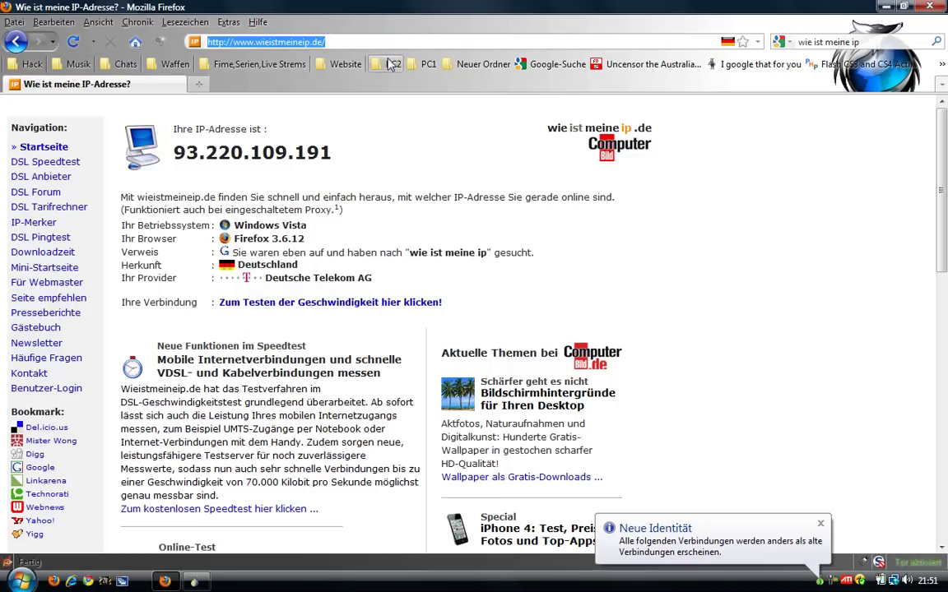
{"action": "key", "text": "Return"}
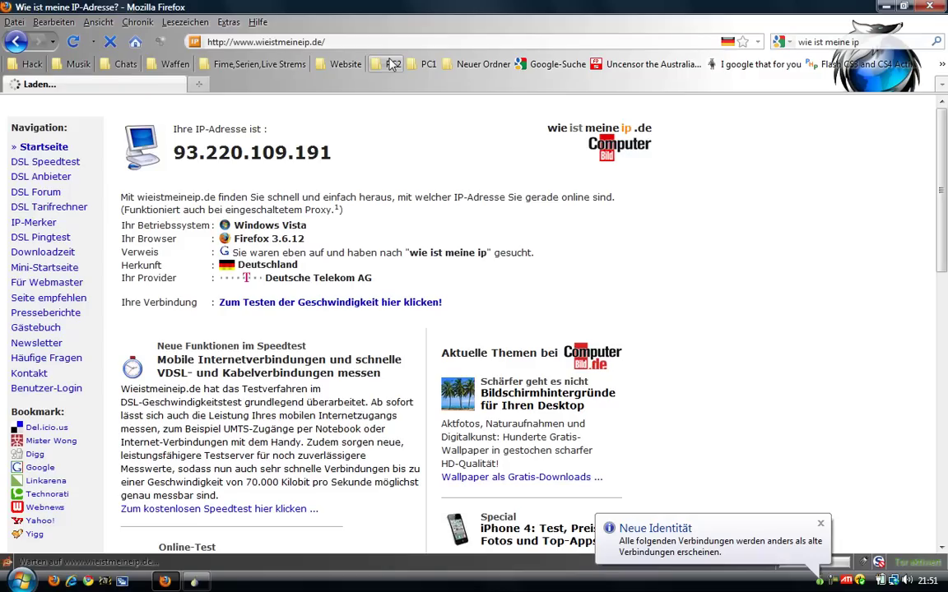
{"action": "left_click", "coordinate": [820, 525]}
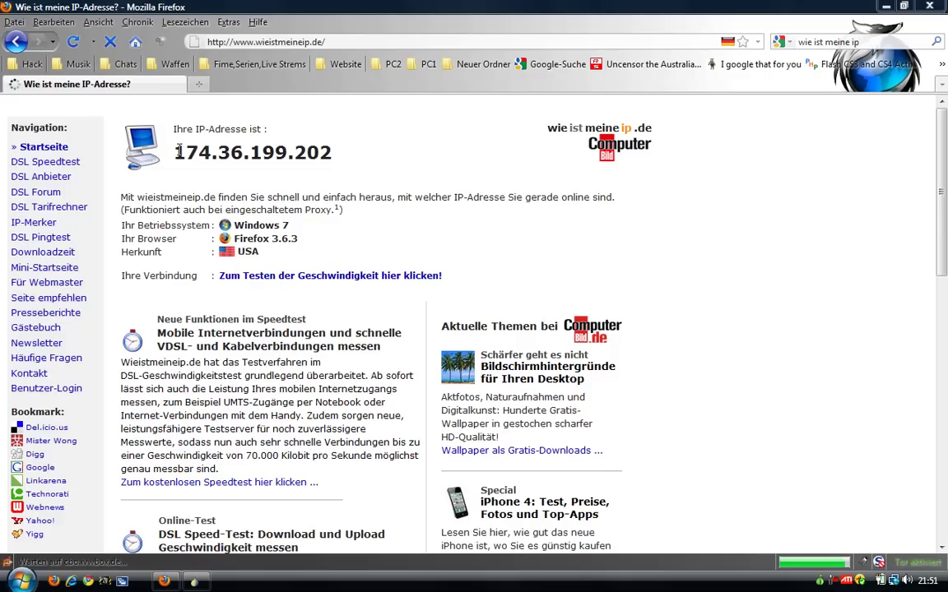
{"action": "left_click_drag", "start_coordinate": [174, 148], "coordinate": [337, 141]}
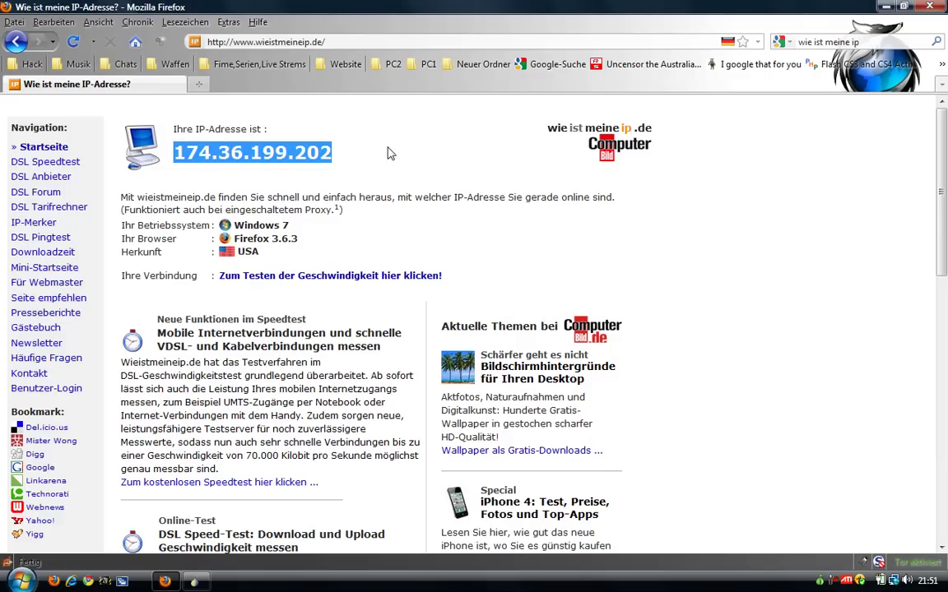
{"action": "left_click", "coordinate": [402, 128]}
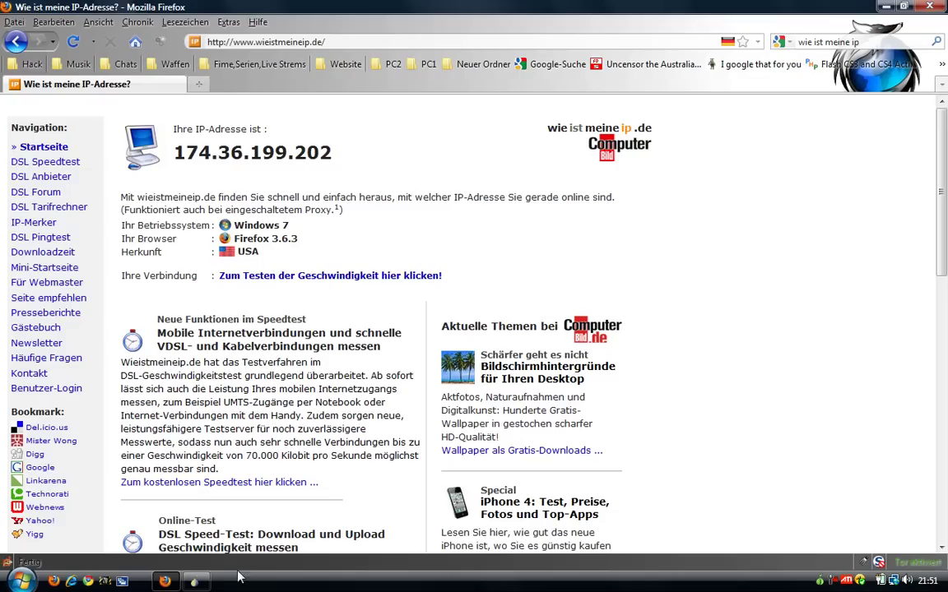
Request another new identity in the Vidalia control panel and reload wieistmeineip.de in Firefox
{"action": "left_click", "coordinate": [201, 581]}
{"action": "left_click", "coordinate": [749, 315]}
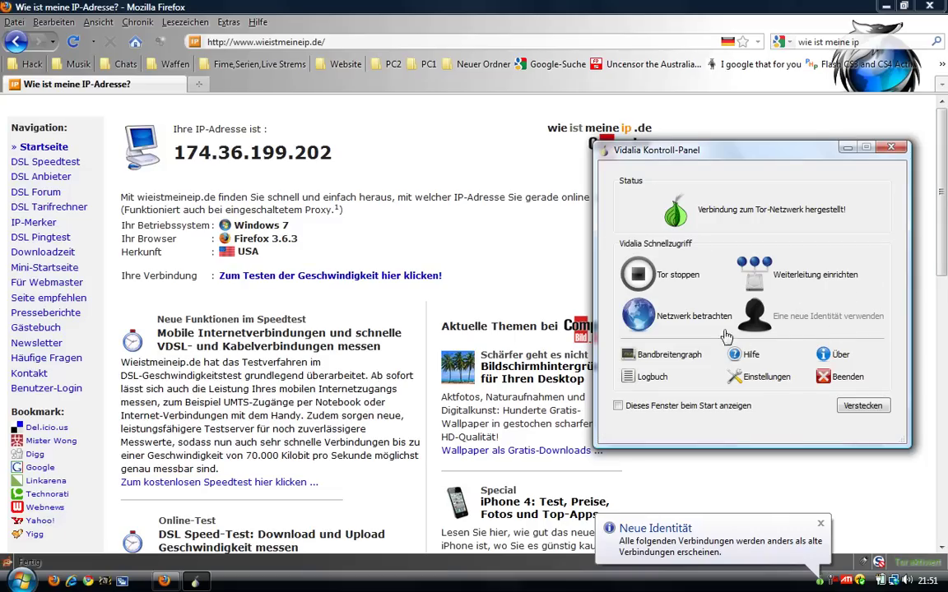
{"action": "left_click", "coordinate": [99, 8]}
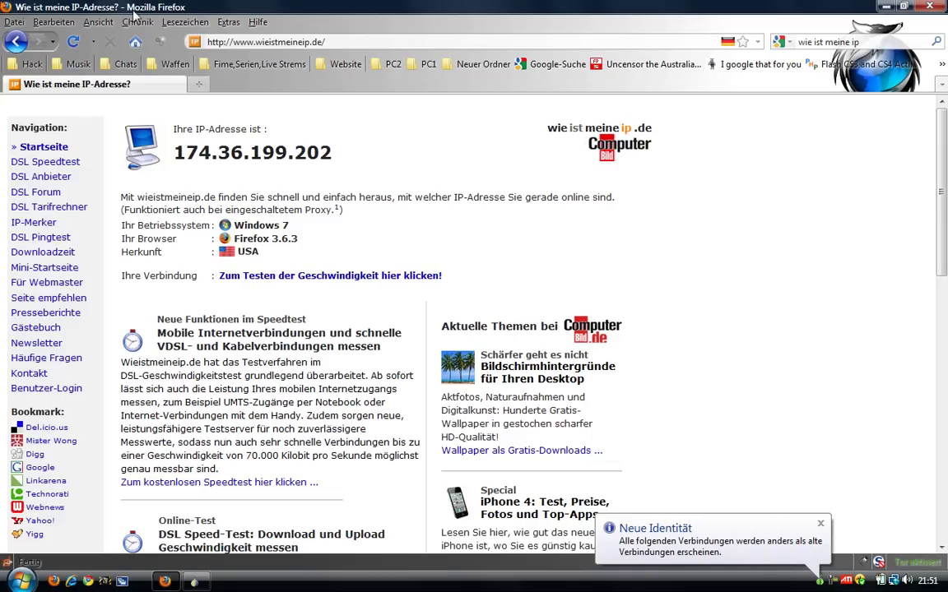
{"action": "left_click", "coordinate": [73, 42]}
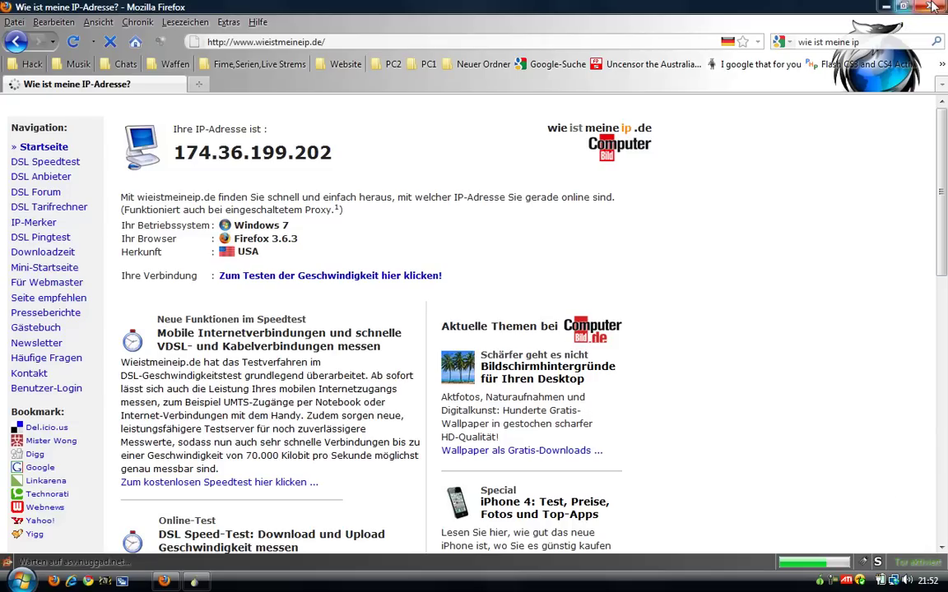
Close Firefox and open the Vidalia settings after moving the control panel towards the middle of the desktop
{"action": "key", "text": "alt+F4"}
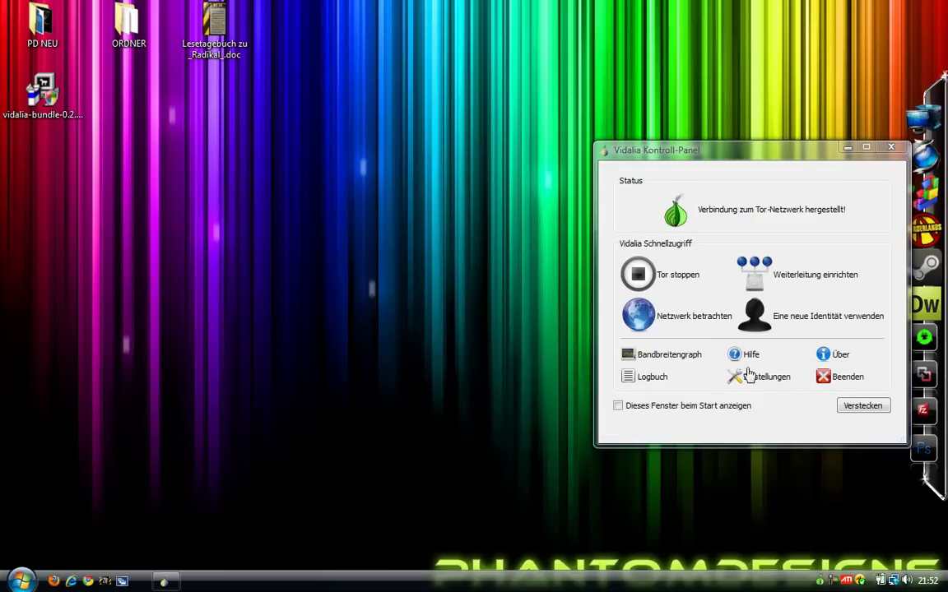
{"action": "left_click_drag", "start_coordinate": [747, 154], "coordinate": [616, 124]}
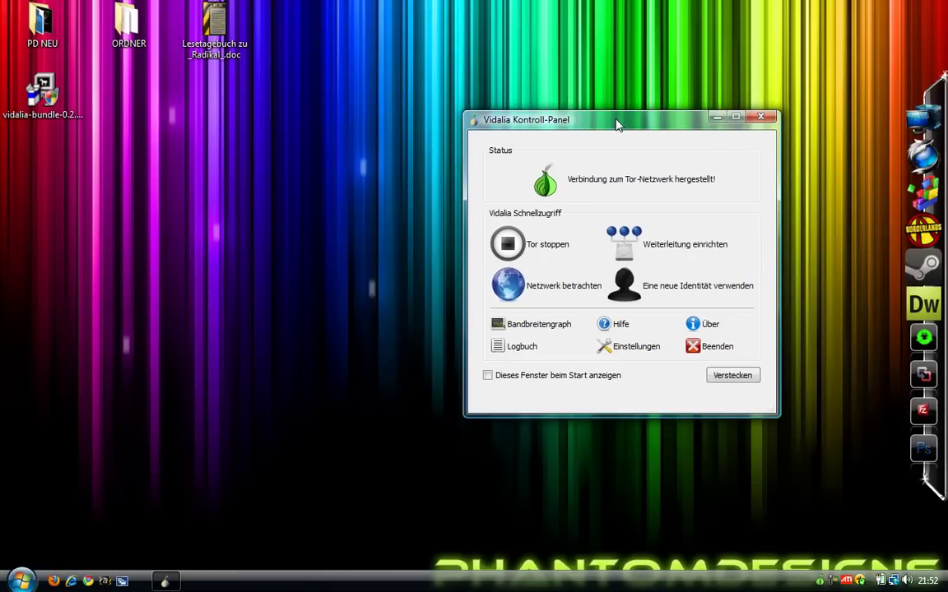
{"action": "left_click", "coordinate": [646, 346]}
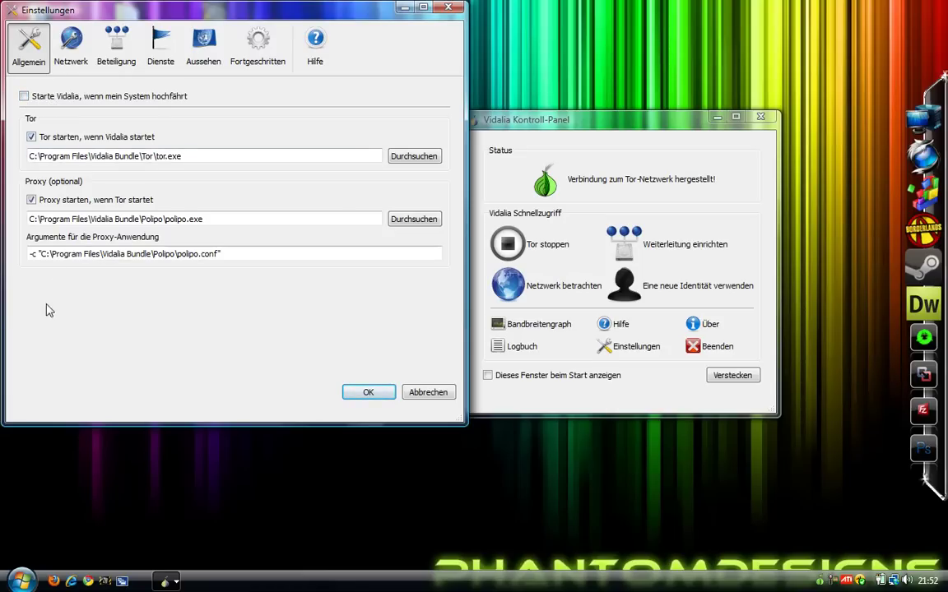
Inspect the proxy fields in the network settings by enabling the use of a proxy and disabling it again
{"action": "left_click", "coordinate": [77, 46]}
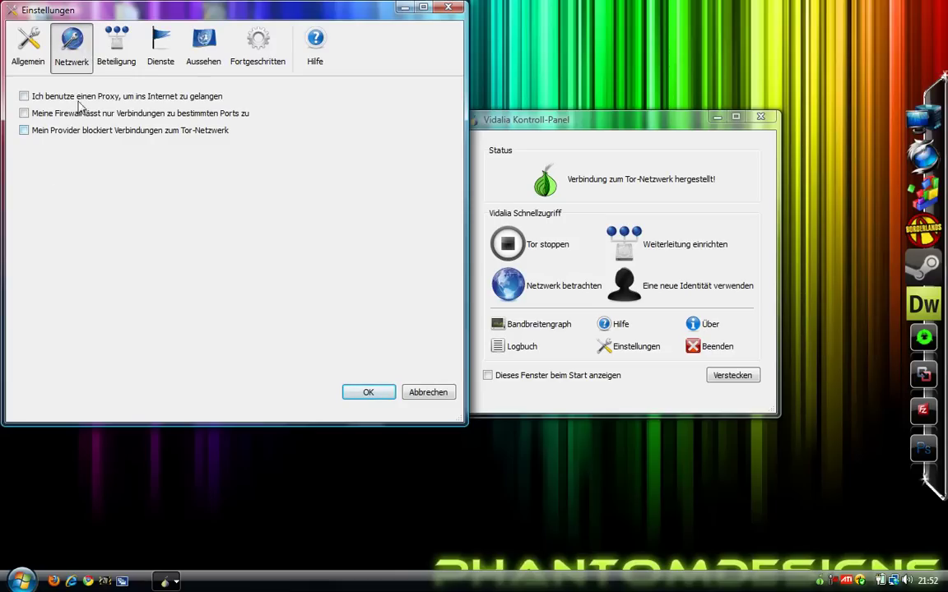
{"action": "left_click", "coordinate": [25, 97]}
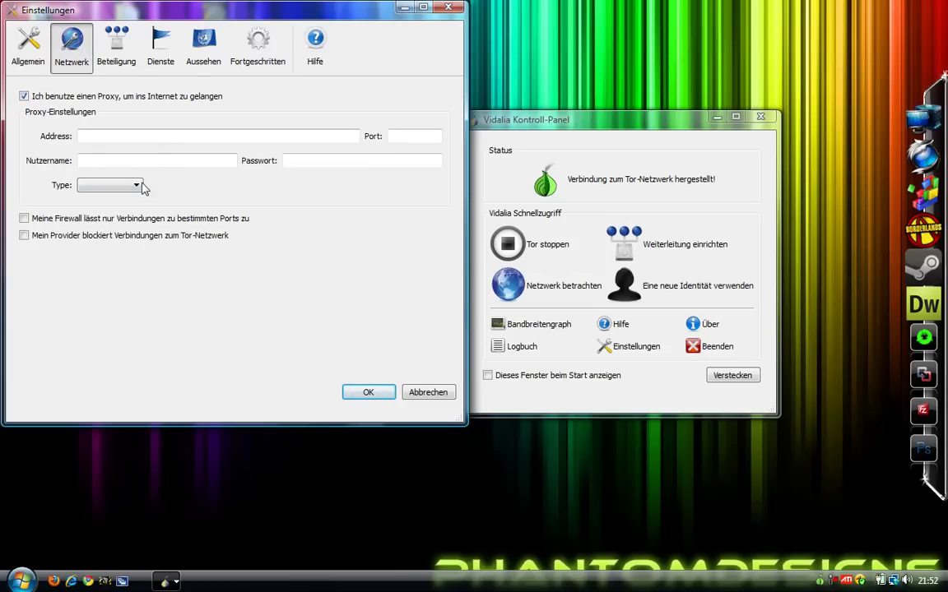
{"action": "left_click", "coordinate": [23, 97]}
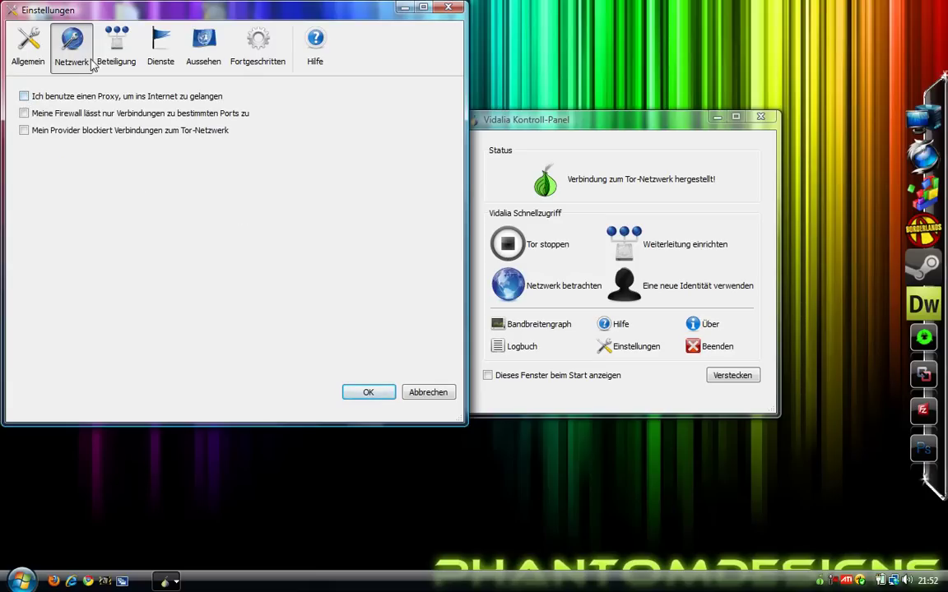
Inspect the bridge options for helping censored users in the participation settings, and return to using Tor only as a client
{"action": "left_click", "coordinate": [126, 44]}
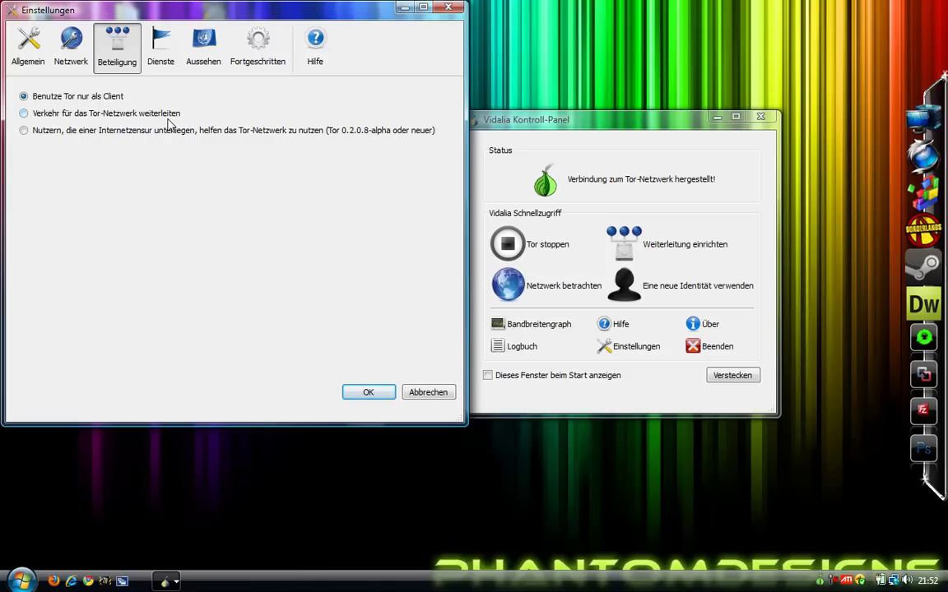
{"action": "left_click", "coordinate": [247, 132]}
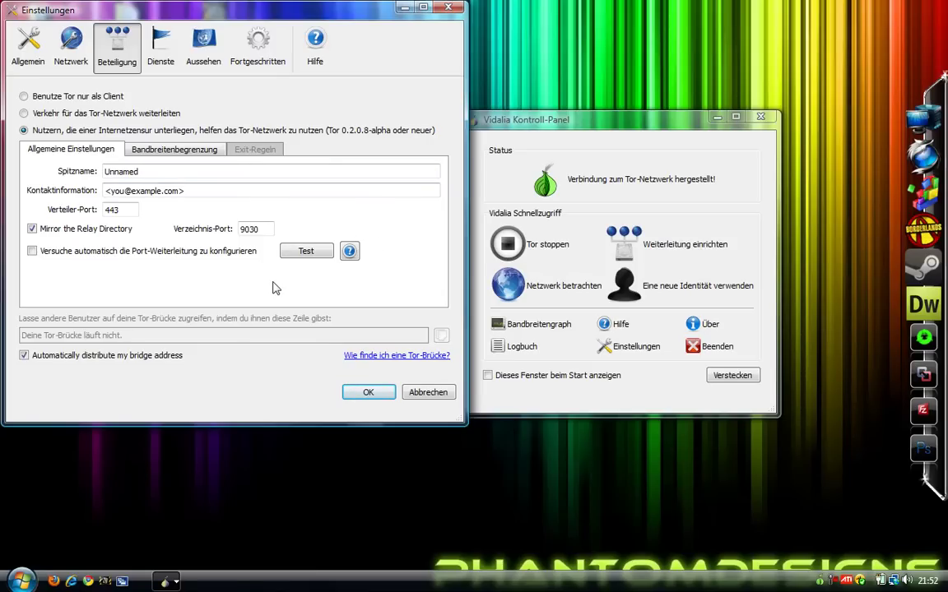
{"action": "left_click", "coordinate": [65, 97]}
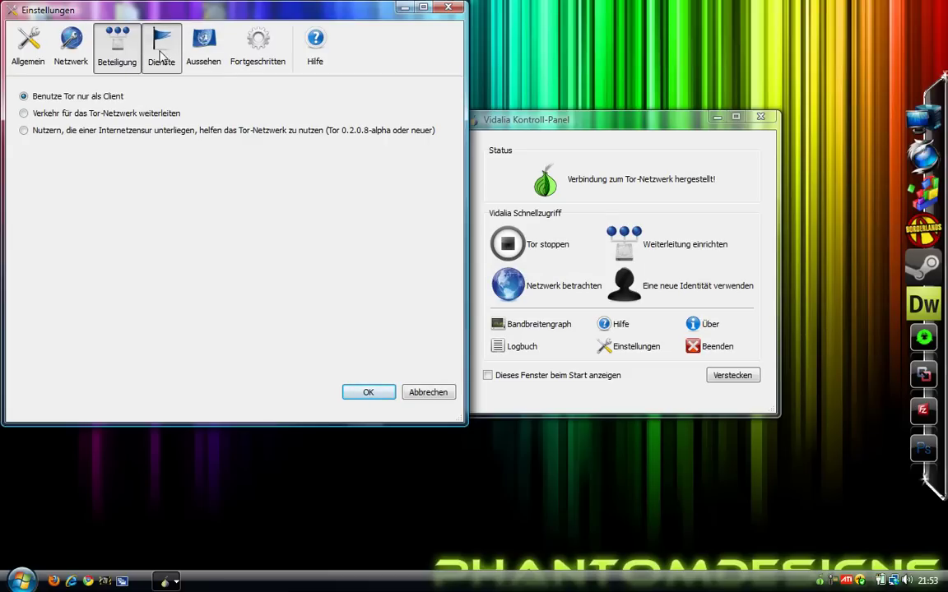
View the hidden services settings and try out the CDE style in the appearance settings
{"action": "left_click", "coordinate": [162, 55]}
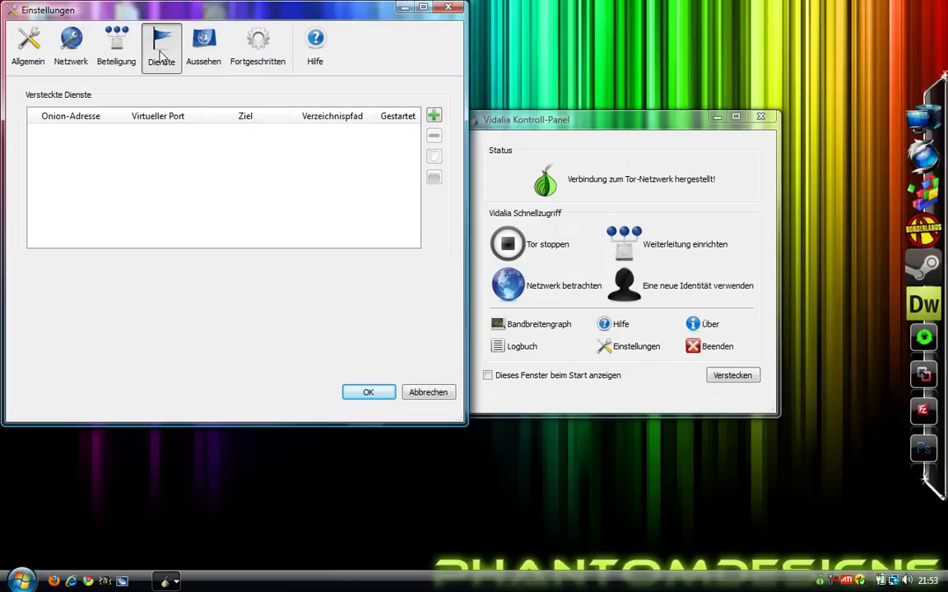
{"action": "left_click", "coordinate": [206, 50]}
{"action": "left_click", "coordinate": [89, 158]}
{"action": "left_click", "coordinate": [89, 158]}
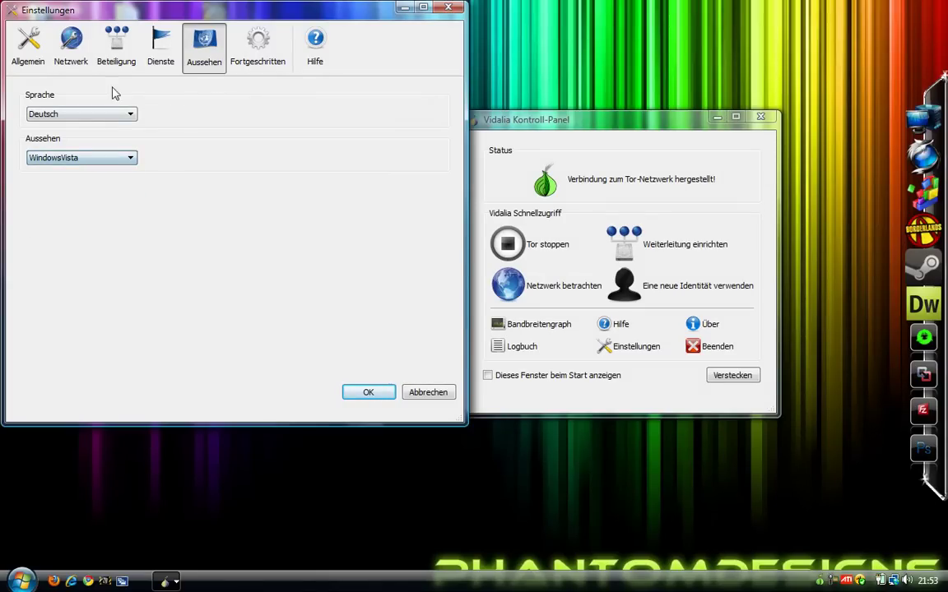
{"action": "left_click", "coordinate": [101, 157]}
{"action": "left_click", "coordinate": [97, 208]}
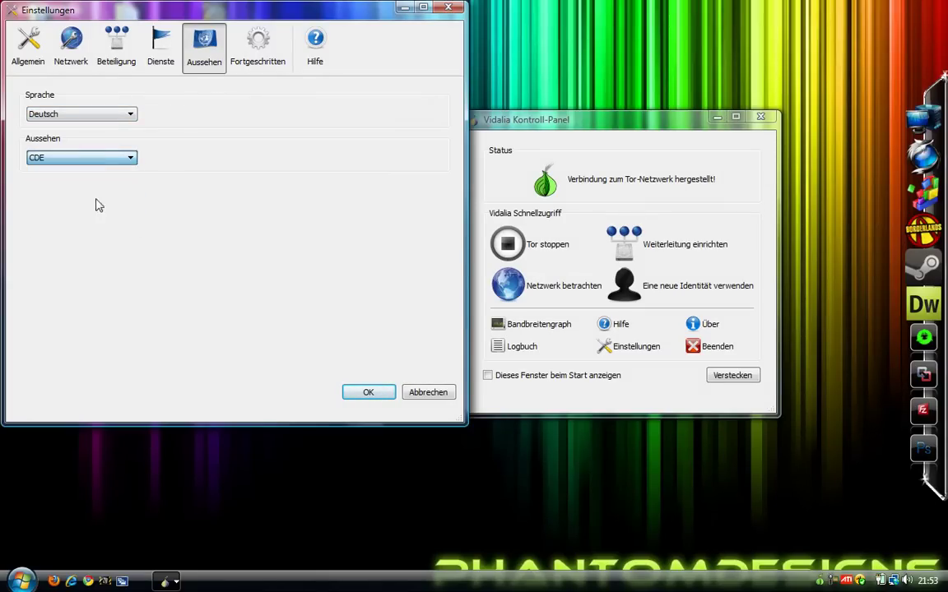
{"action": "left_click", "coordinate": [105, 159]}
{"action": "left_click", "coordinate": [95, 171]}
View the advanced settings with the control port and Tor configuration file, and open the Vidalia help
{"action": "left_click", "coordinate": [255, 48]}
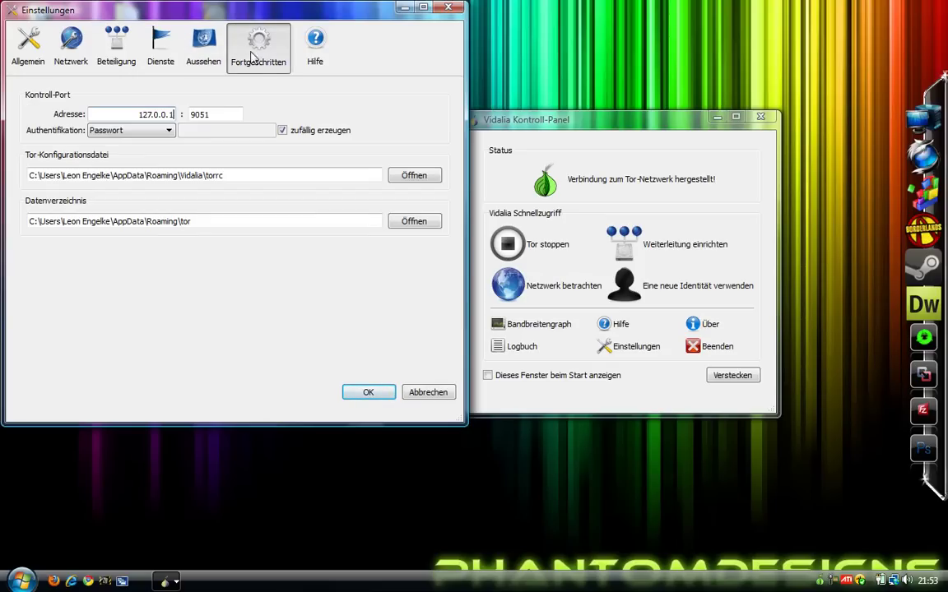
{"action": "left_click", "coordinate": [309, 50]}
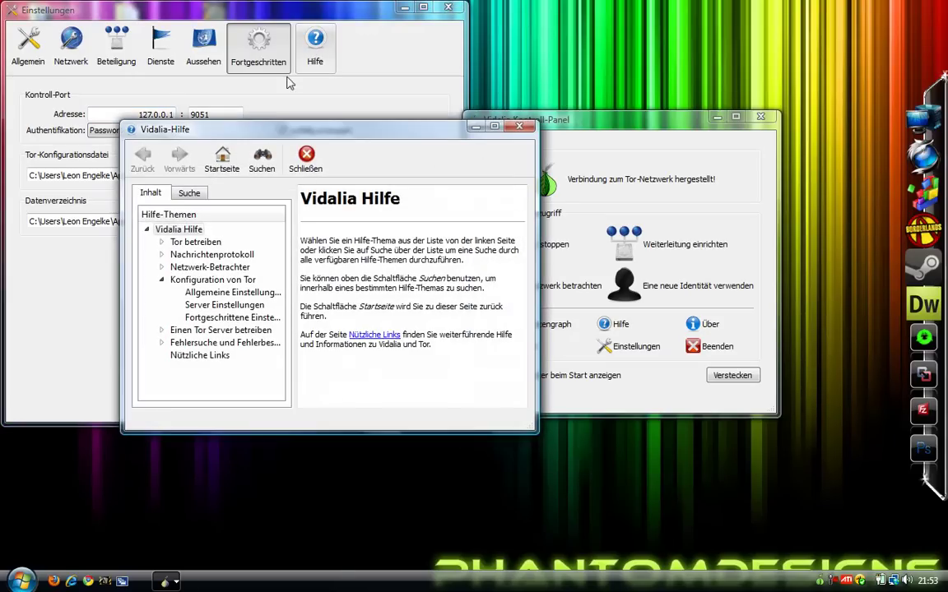
Close the Vidalia help and the settings window, leaving only the Vidalia control panel open
{"action": "left_click_drag", "start_coordinate": [537, 133], "coordinate": [533, 132]}
{"action": "left_click", "coordinate": [516, 126]}
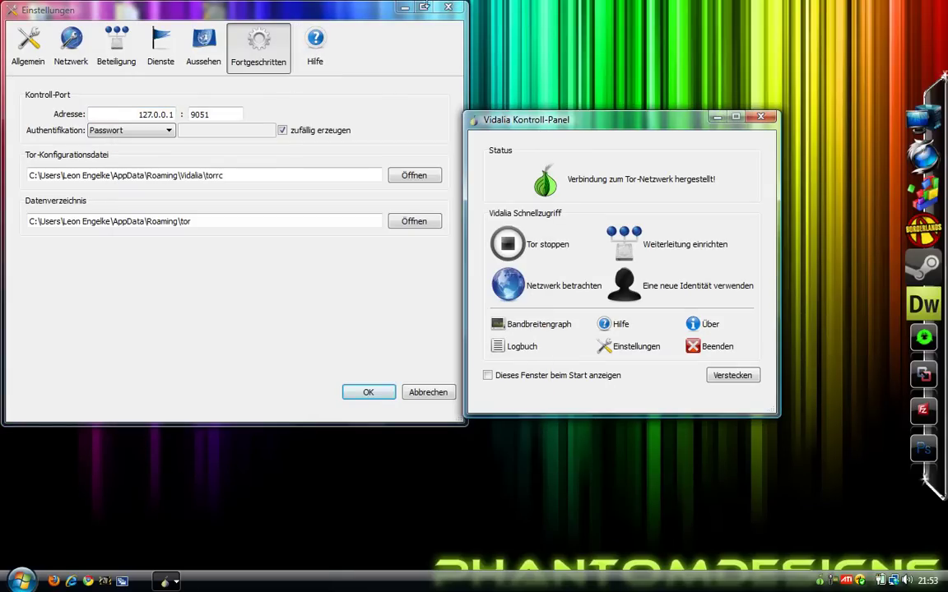
{"action": "left_click", "coordinate": [449, 10]}
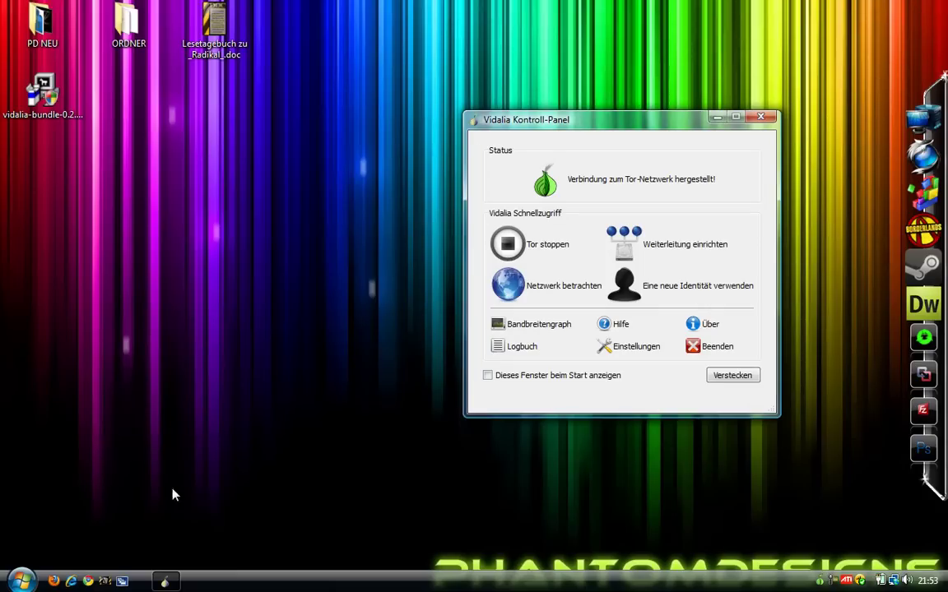
{"action": "right_click", "coordinate": [165, 325]}
{"action": "left_click", "coordinate": [258, 165]}
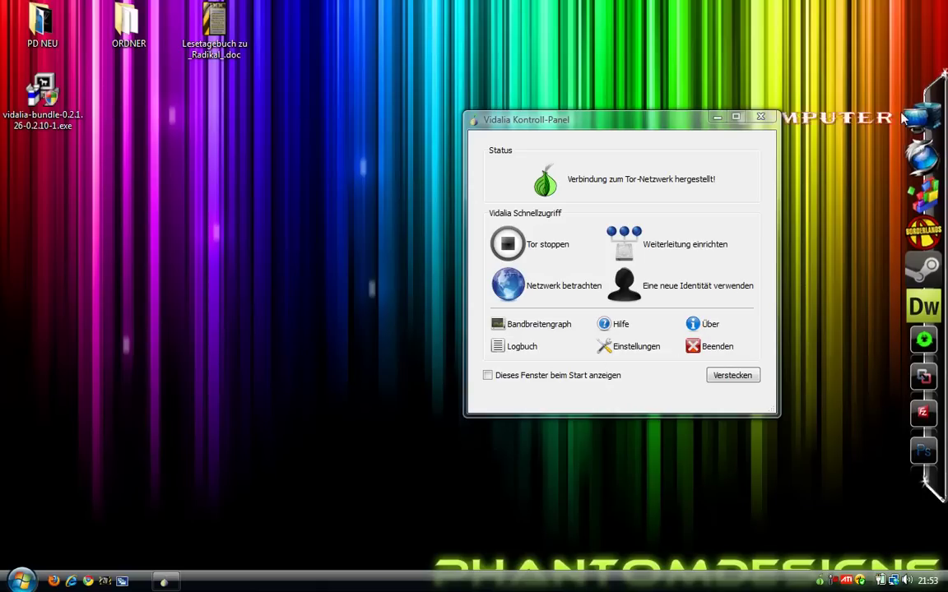
{"action": "left_click_drag", "start_coordinate": [422, 1], "coordinate": [208, 540]}
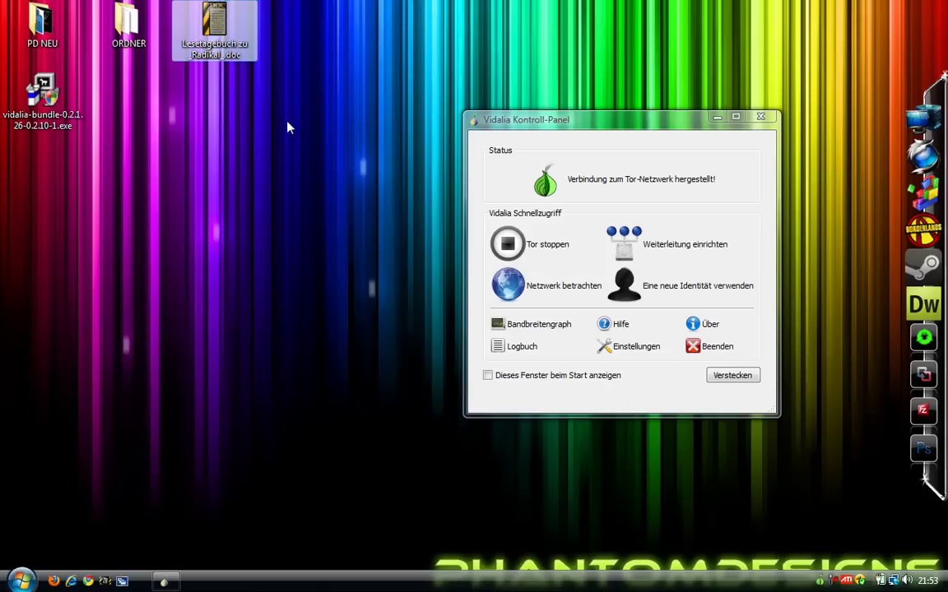
{"action": "left_click", "coordinate": [345, 40]}
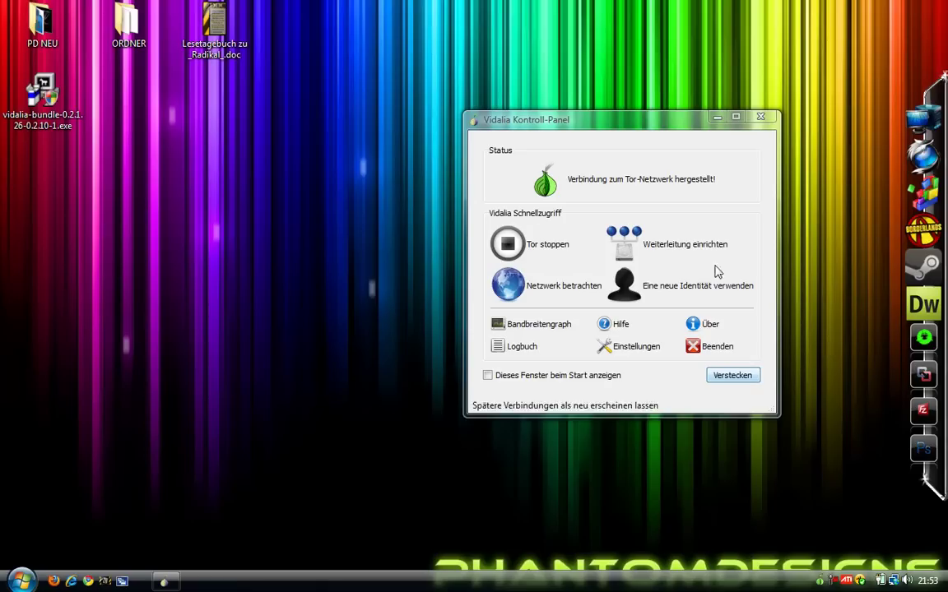
Stop Tor in the Vidalia control panel and quit Vidalia completely, including its background process
{"action": "left_click", "coordinate": [545, 244]}
{"action": "left_click", "coordinate": [760, 116]}
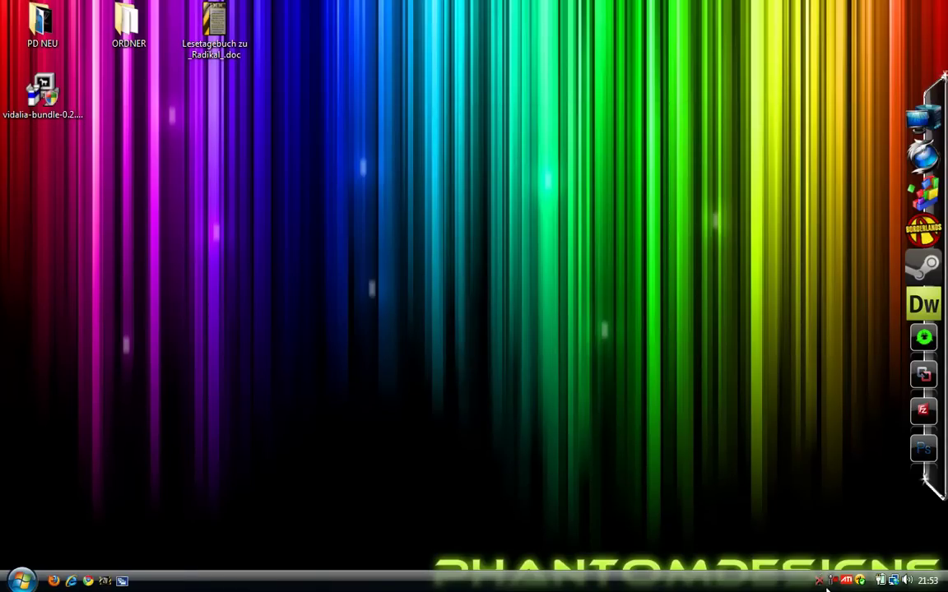
{"action": "right_click", "coordinate": [820, 584]}
{"action": "left_click", "coordinate": [831, 568]}
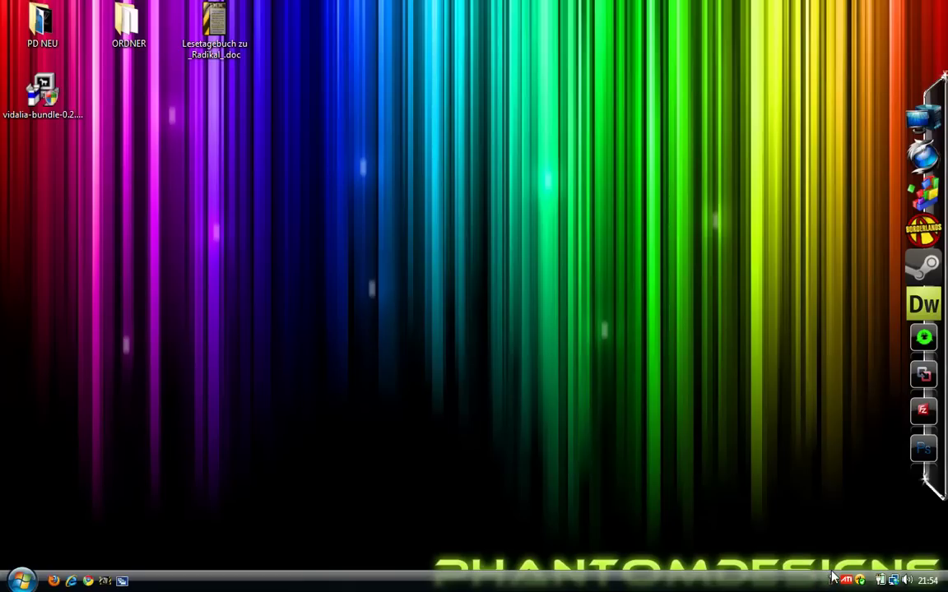